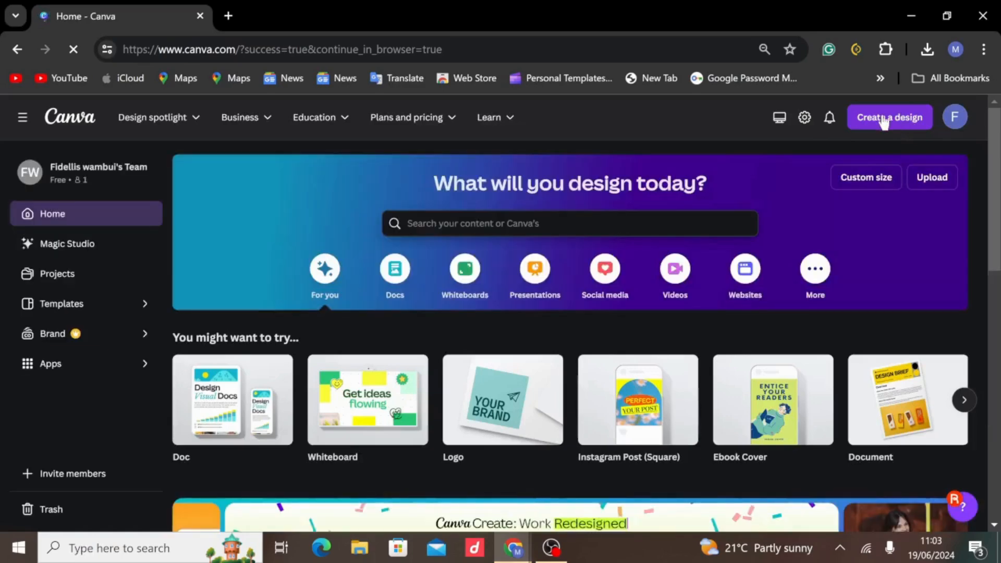
Search the design types for "ebook cover page" and create a blank 512 × 800 px cover design from the match.
click(883, 120)
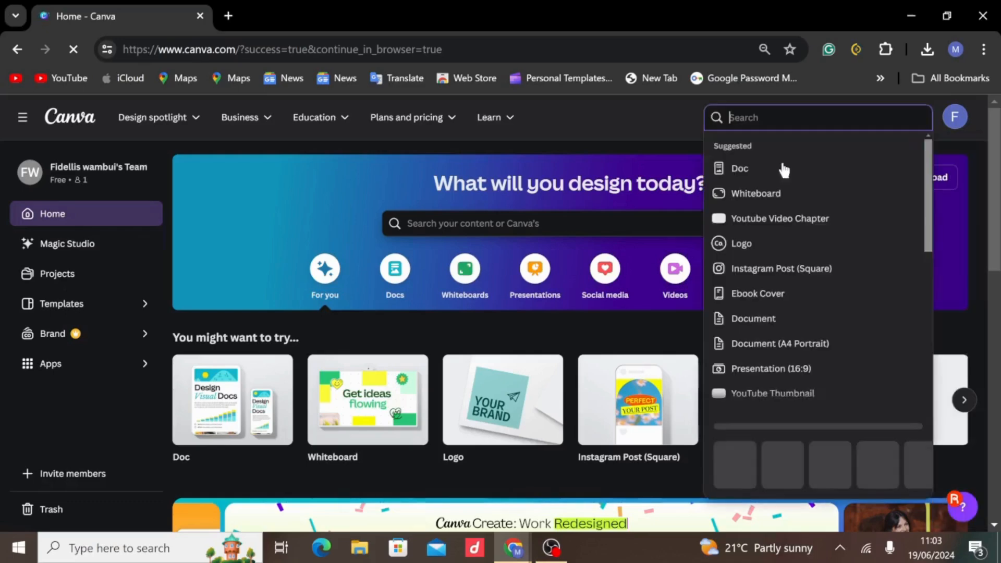
text(eb)
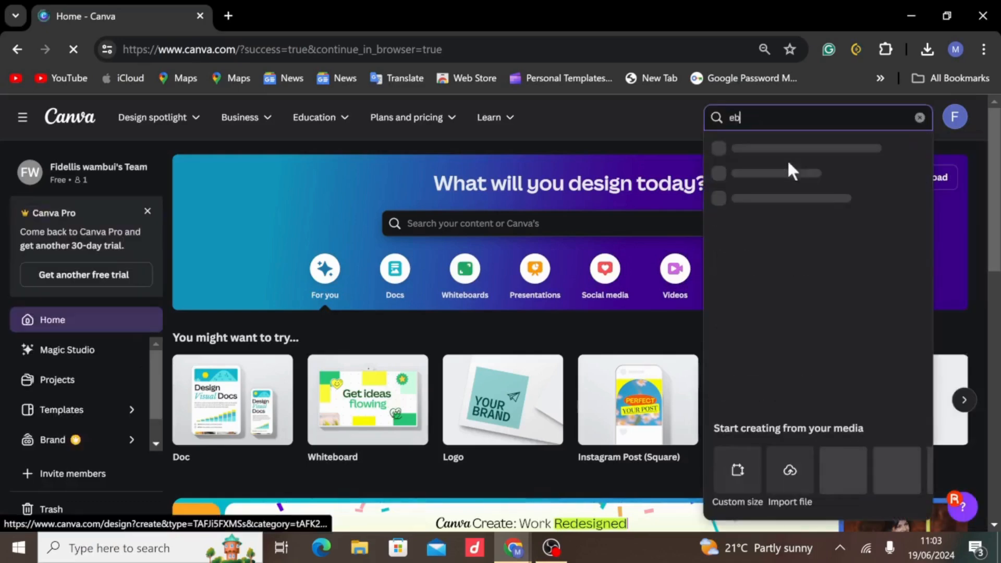
text(bo)
key(BackSpace)
key(BackSpace)
text(ook)
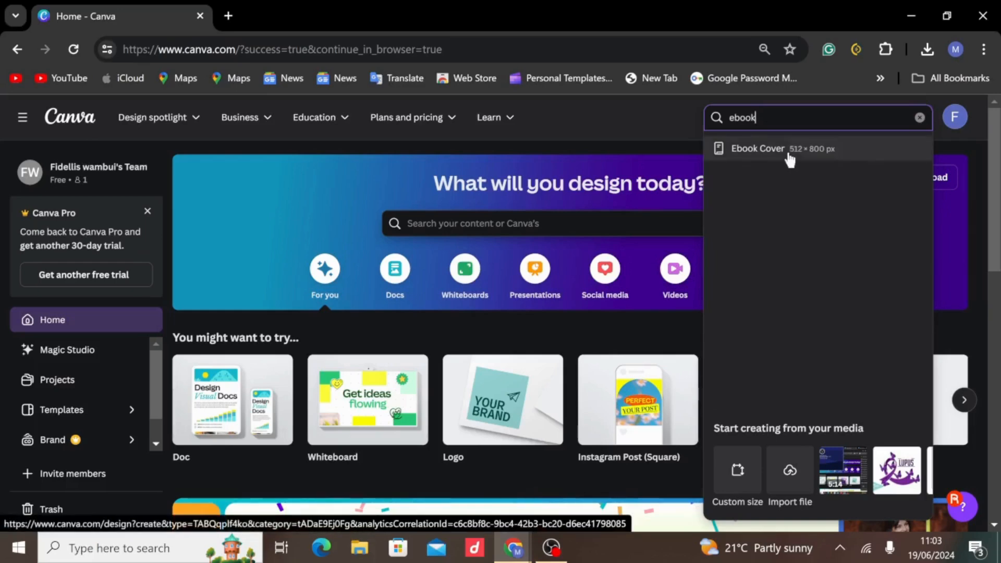
text(co)
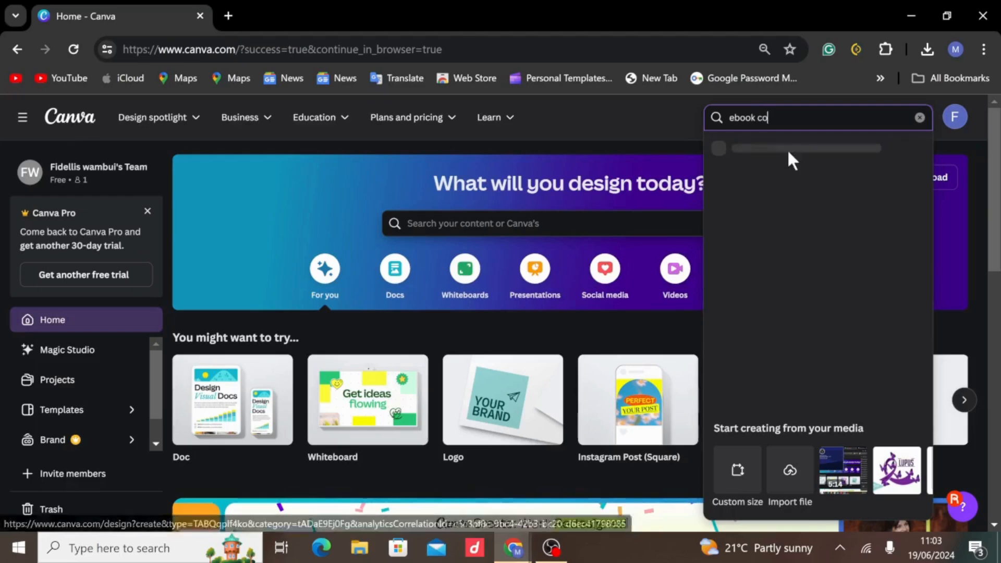
text(ver page)
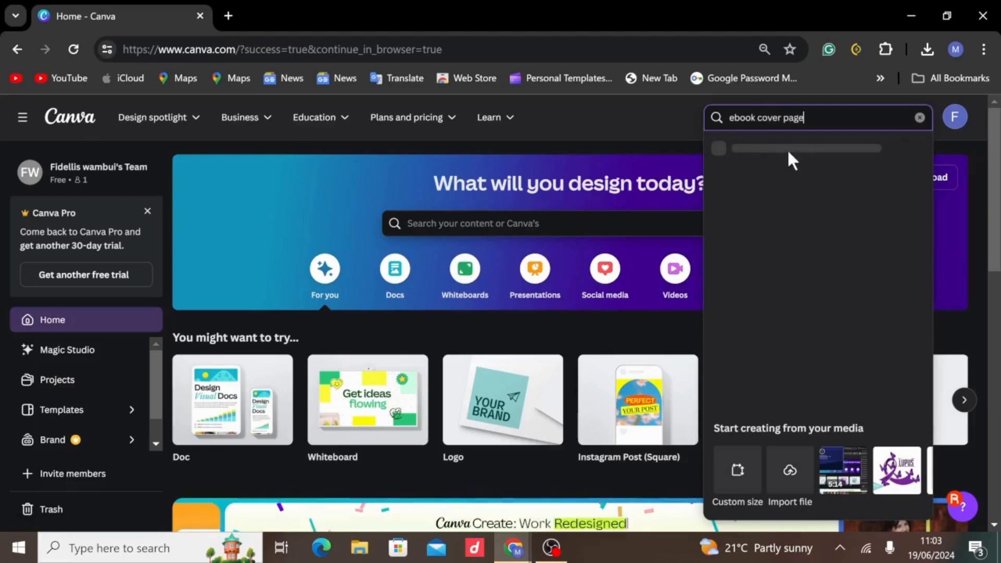
click(787, 149)
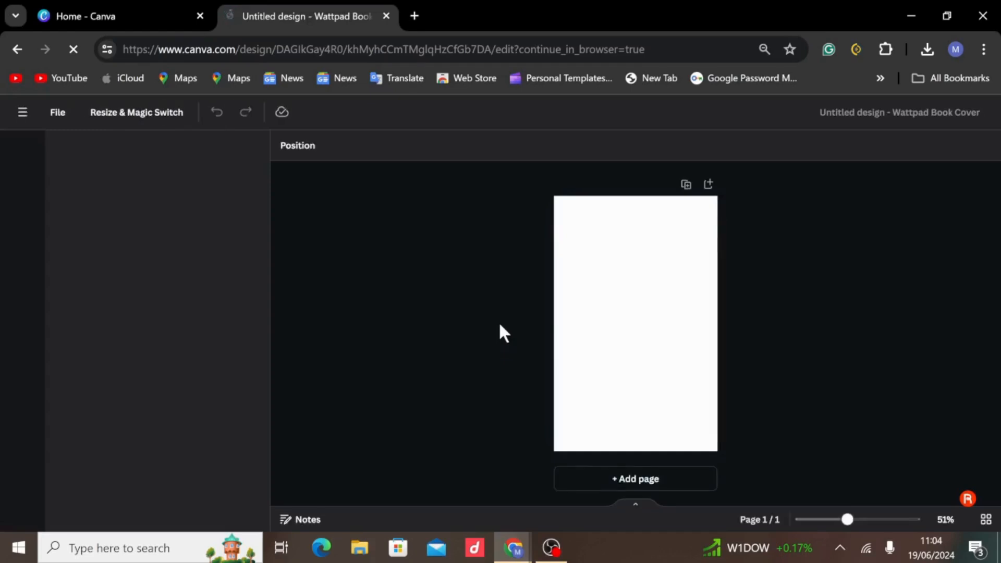
Apply the cover page of the "Cream Black Illustrated Guidebook For UGC Content Creators" template to the blank page.
scroll(226, 308, down, 5)
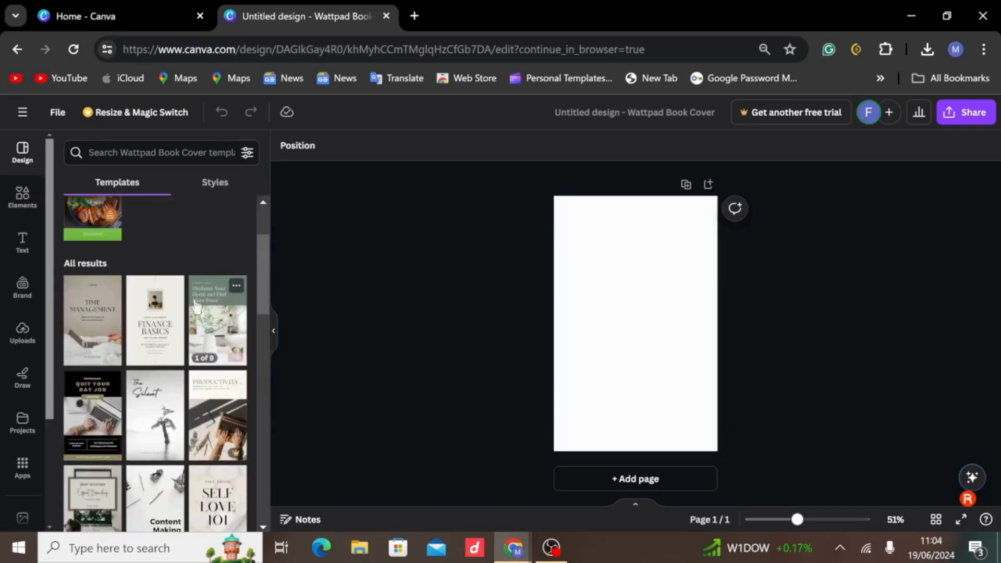
scroll(184, 307, down, 8)
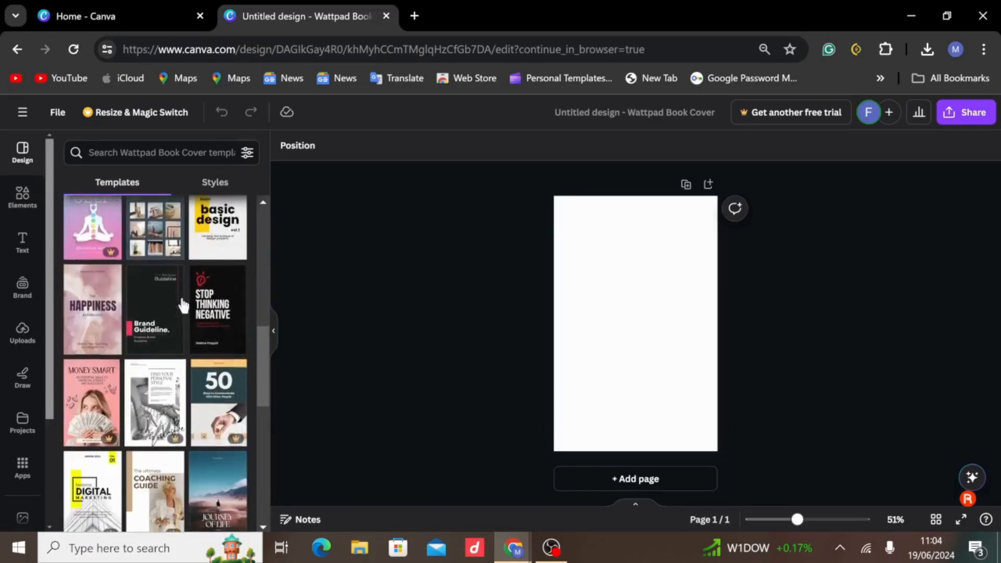
scroll(183, 307, down, 5)
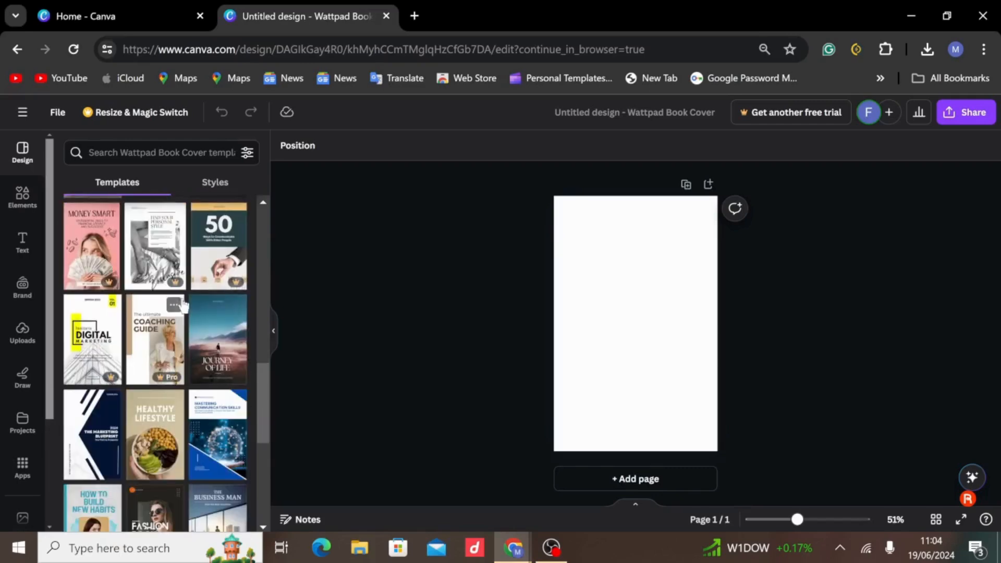
scroll(183, 306, down, 1)
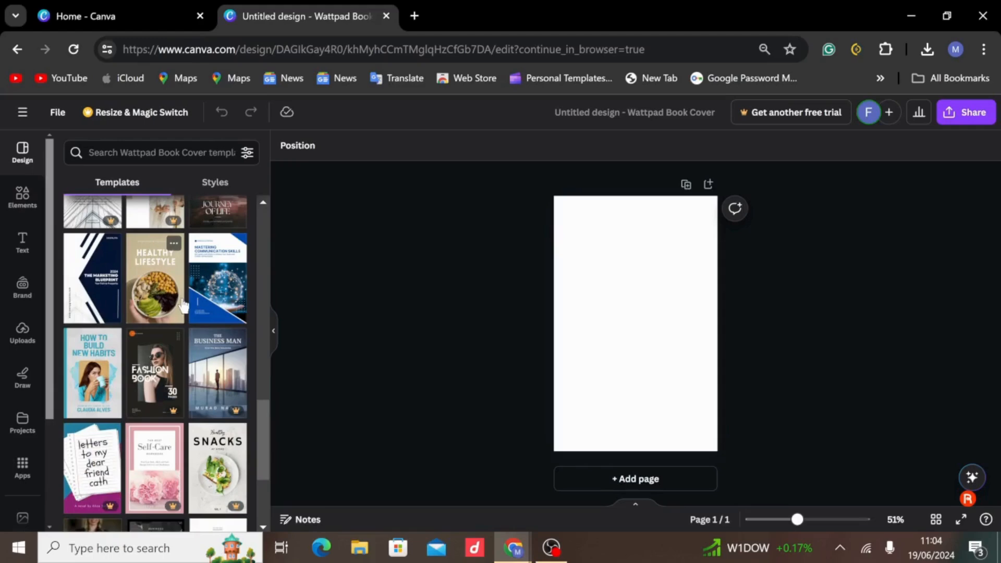
scroll(183, 305, down, 5)
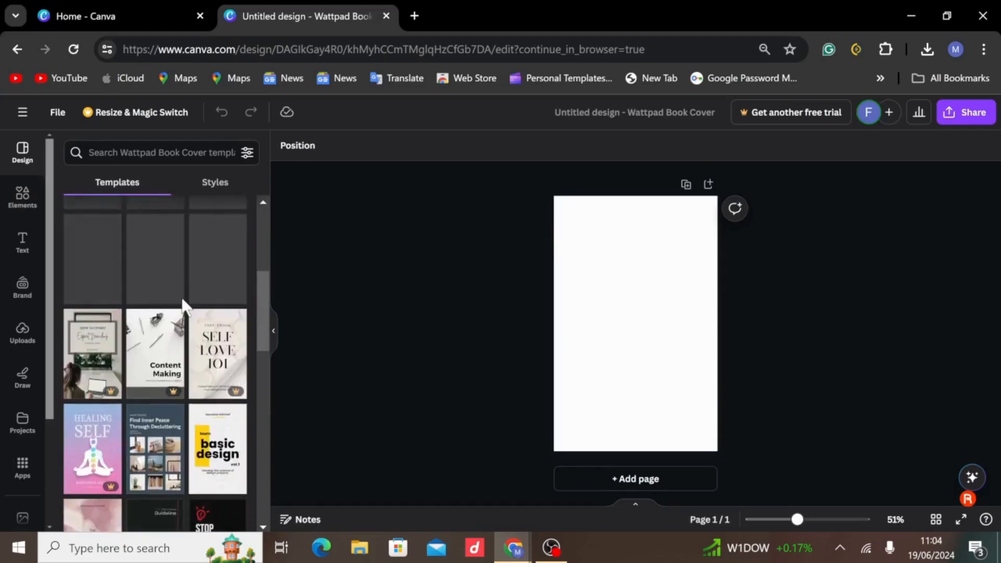
scroll(183, 307, up, 15)
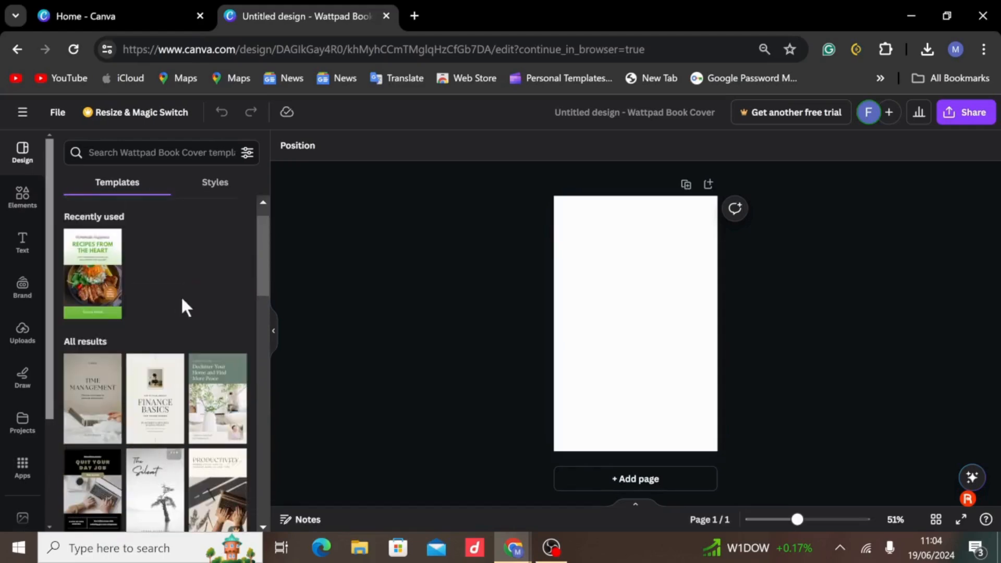
scroll(183, 306, down, 1)
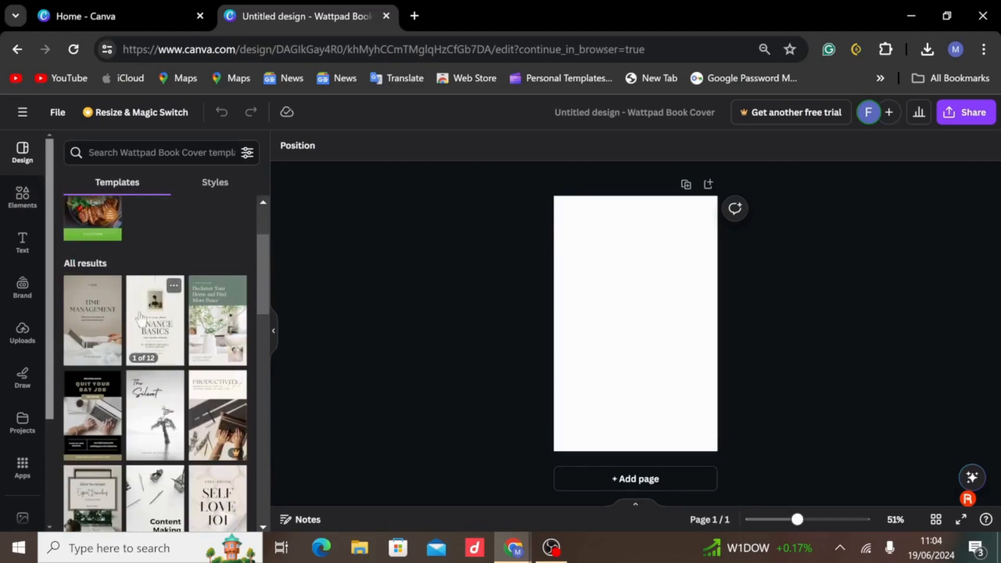
scroll(147, 313, down, 1)
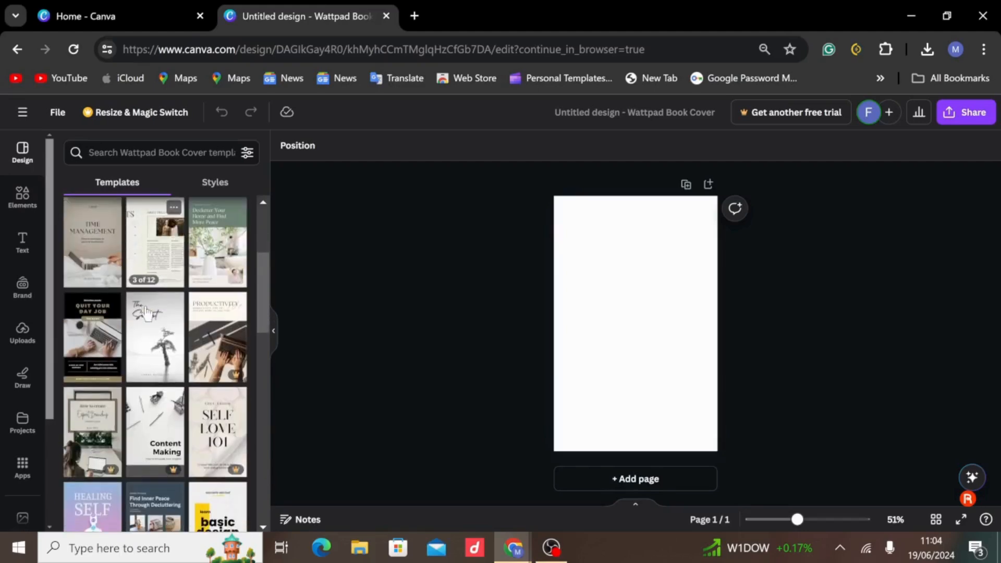
scroll(148, 313, down, 1)
scroll(157, 367, down, 1)
scroll(156, 368, down, 3)
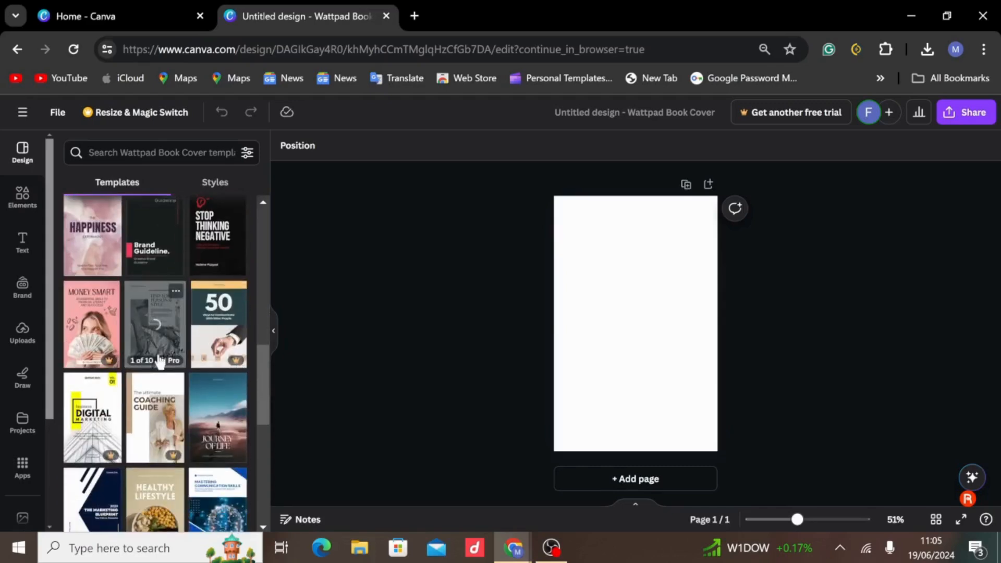
scroll(159, 361, down, 2)
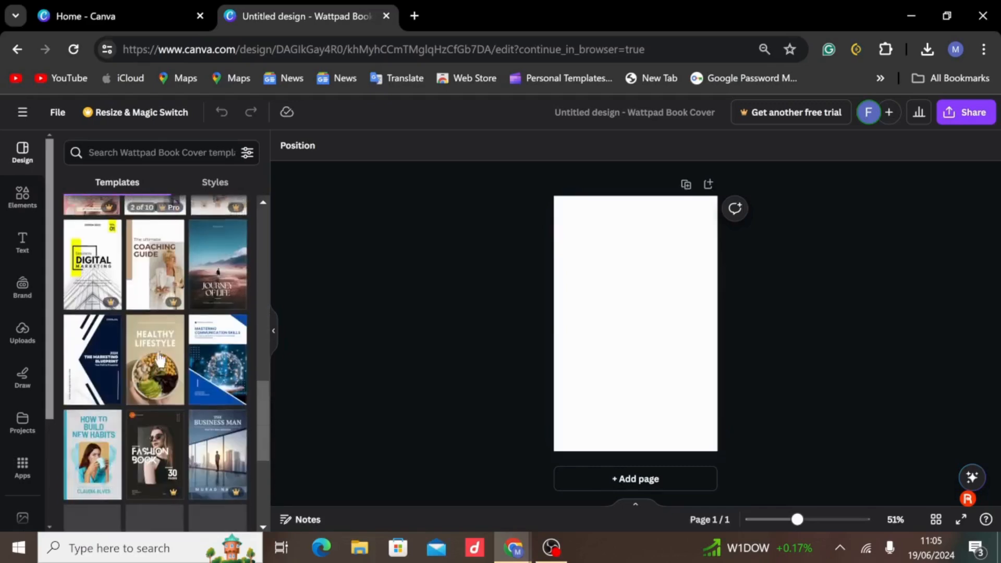
scroll(160, 360, down, 2)
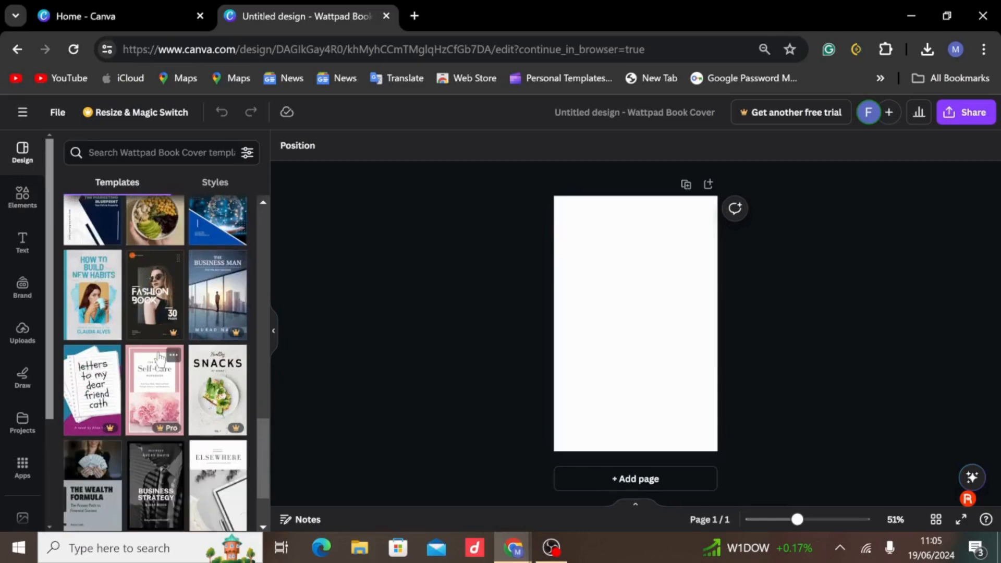
scroll(161, 359, down, 3)
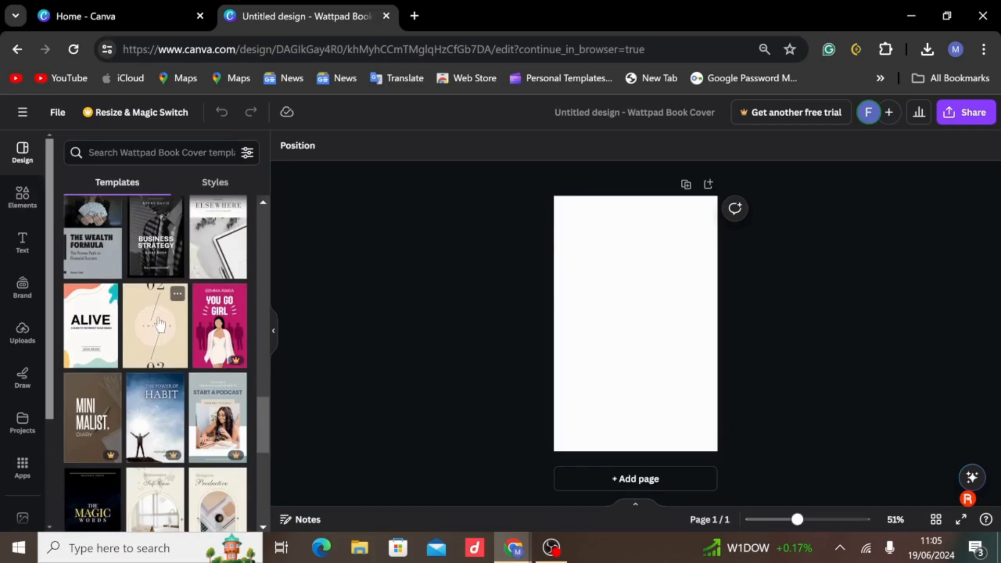
scroll(160, 325, down, 3)
drag(221, 363, 639, 336)
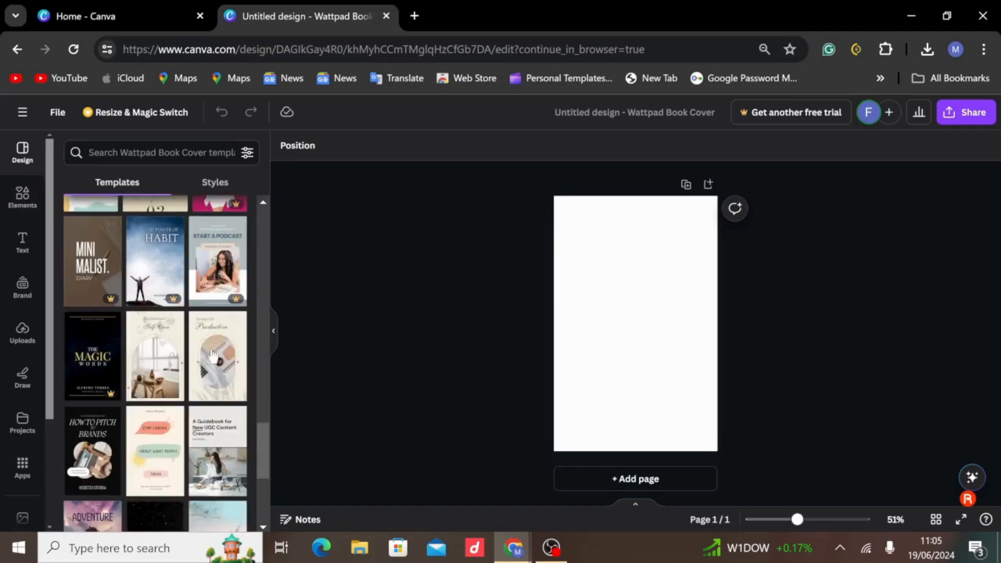
drag(159, 359, 615, 341)
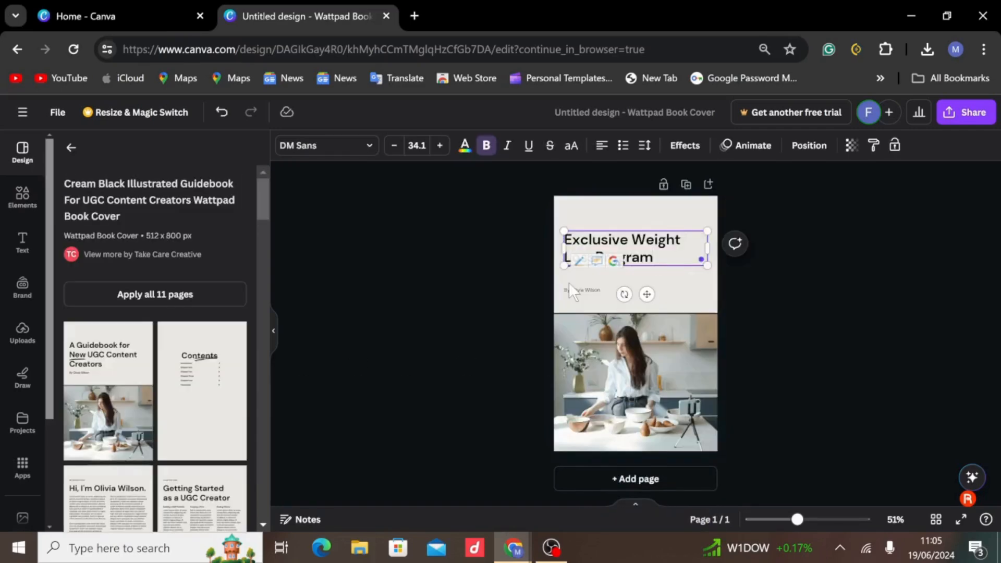
Replace the small author line below the cover title with "Oak Naturals".
double_click(571, 287)
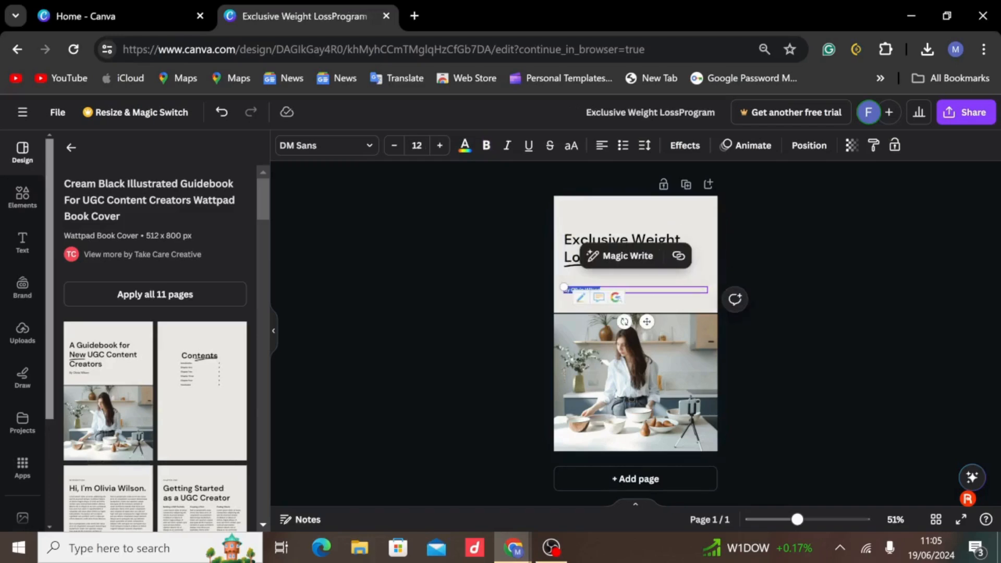
key(BackSpace)
text(Lose Wei)
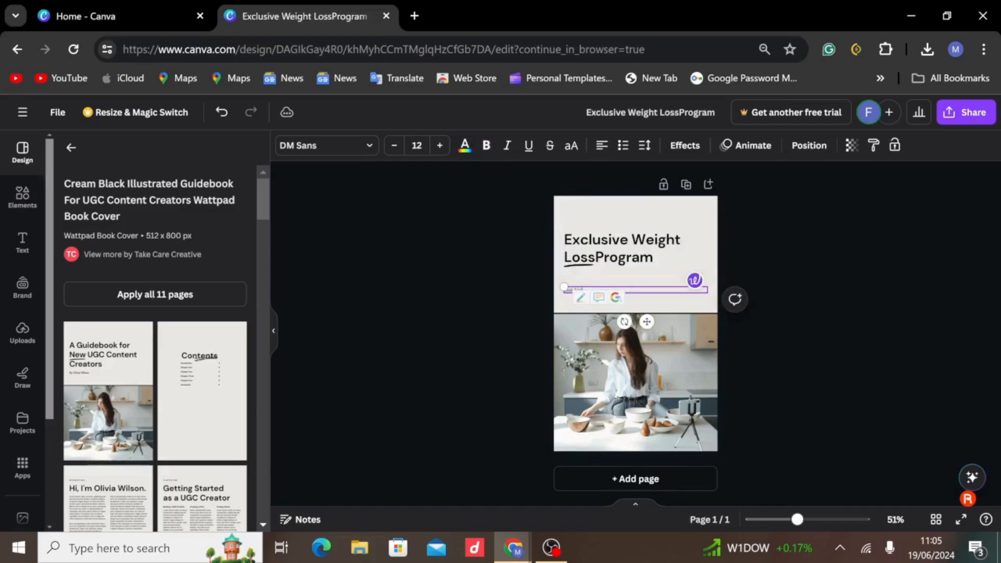
text(ork)
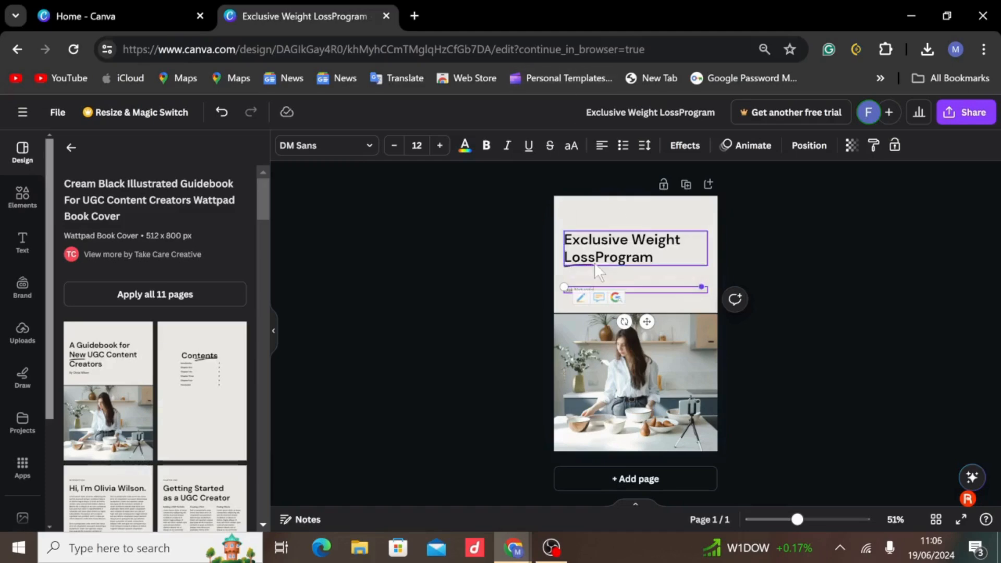
Change the cover's background to a custom solid teal-blue colour.
click(596, 262)
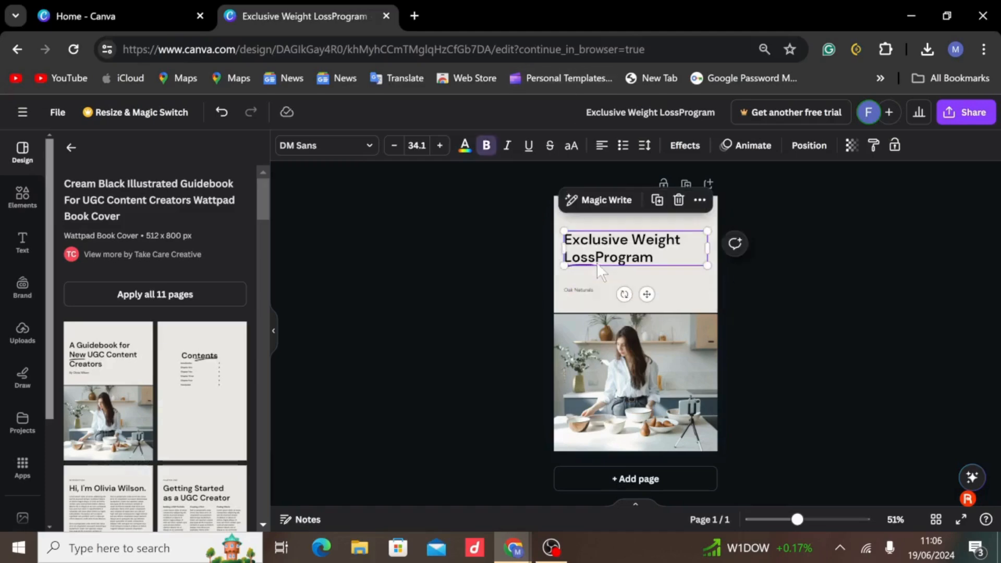
click(572, 226)
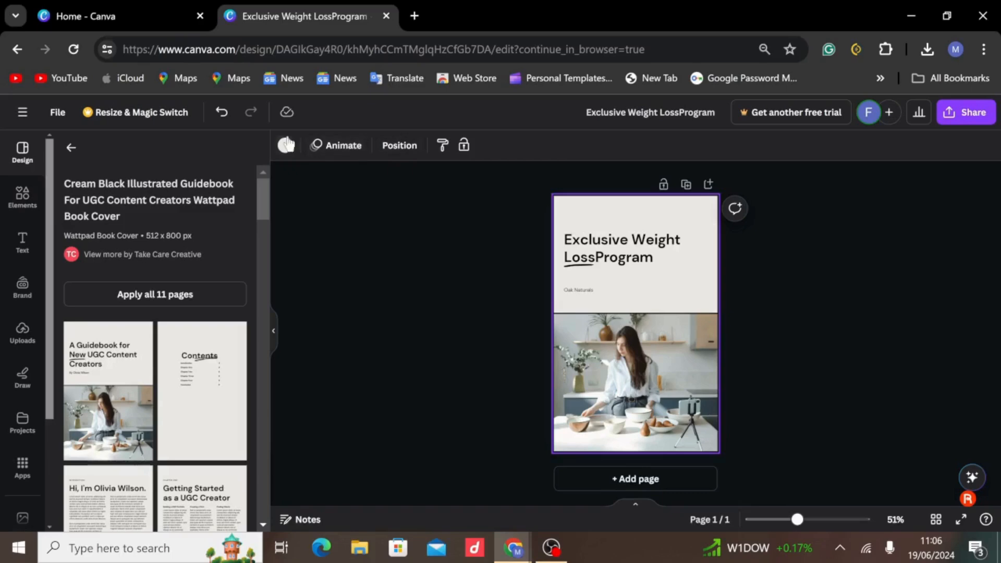
click(285, 146)
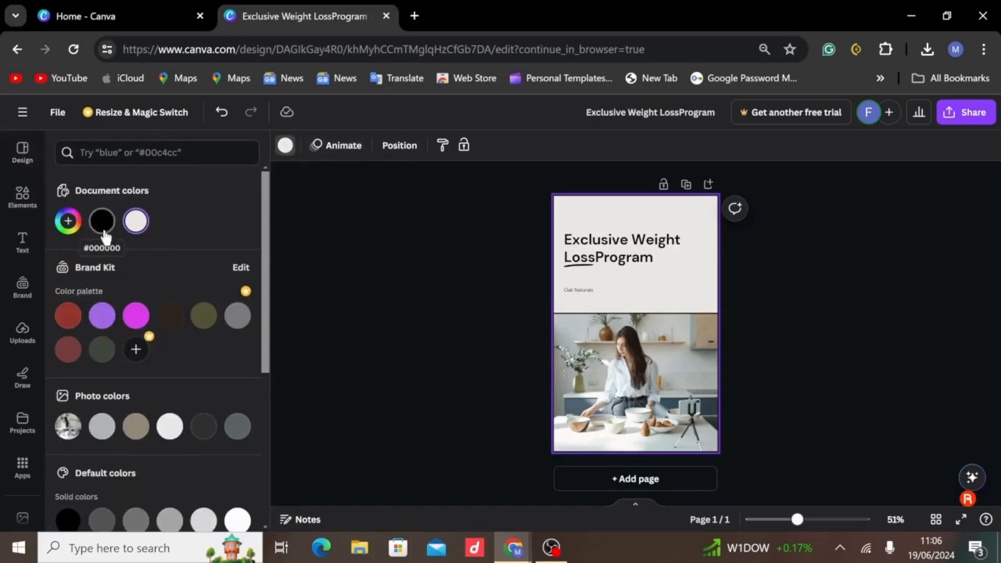
click(67, 221)
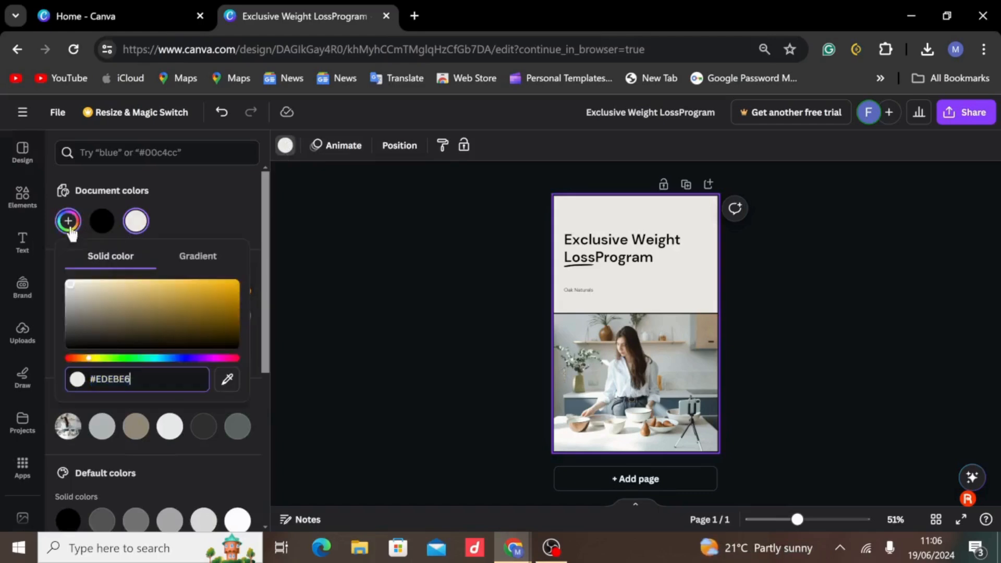
drag(104, 359, 138, 365)
click(201, 299)
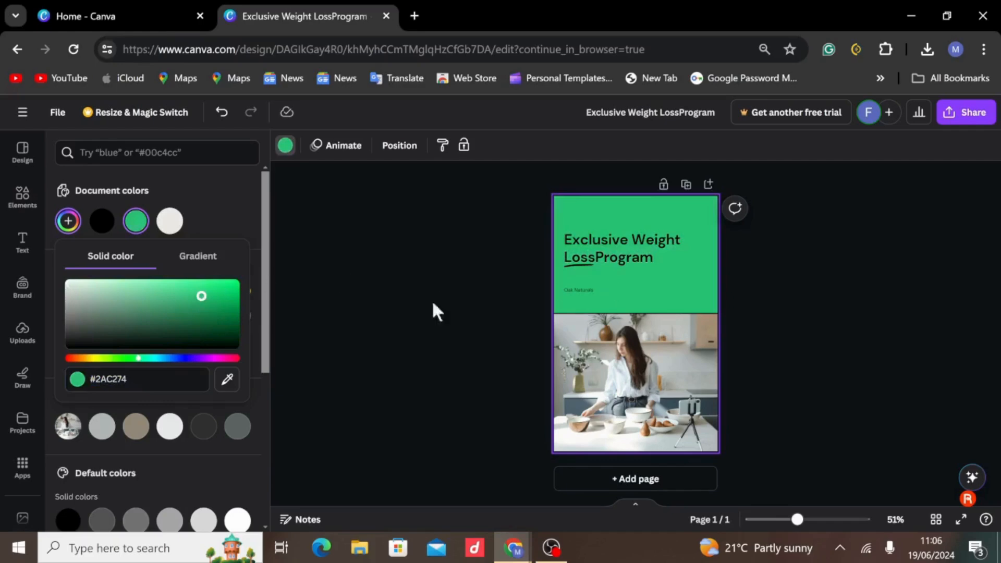
drag(138, 363, 157, 367)
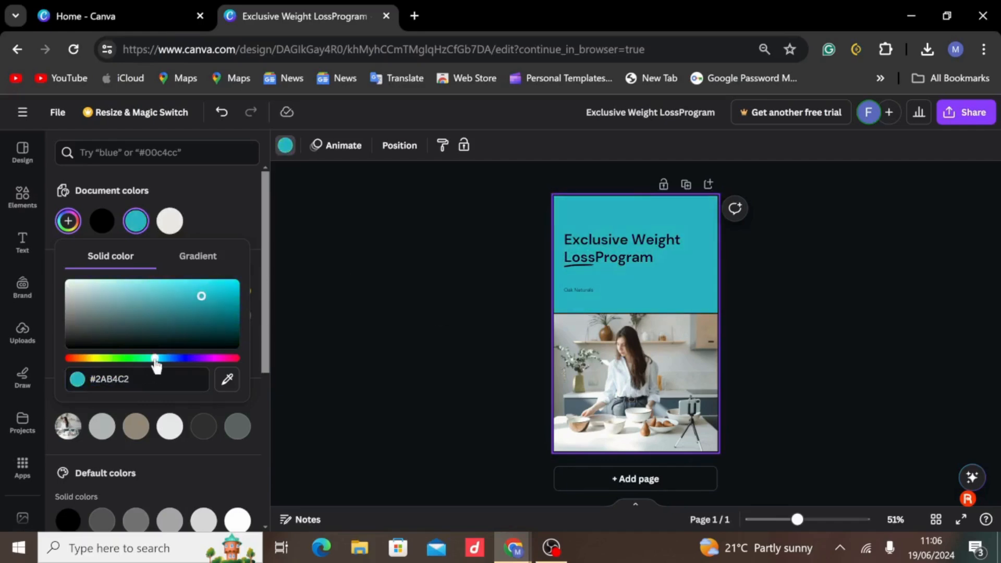
click(602, 265)
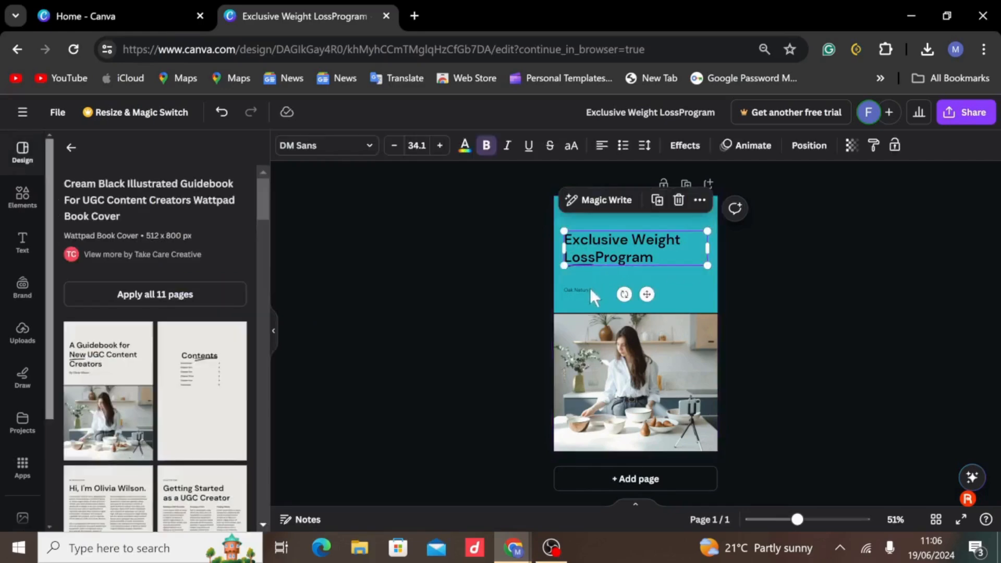
click(590, 365)
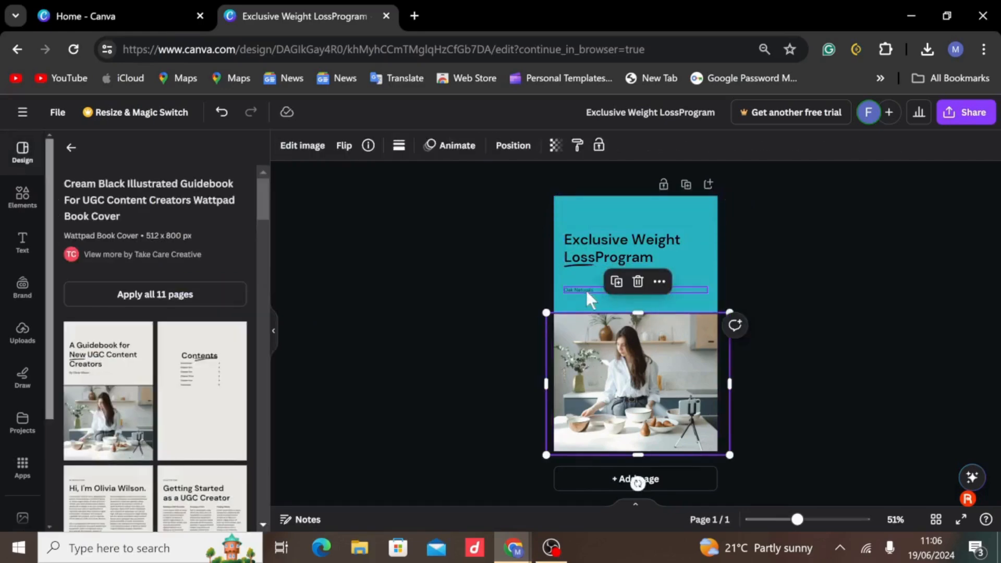
click(586, 210)
click(292, 147)
Select the cover's kitchen photo and start a photo library search with "we".
click(623, 352)
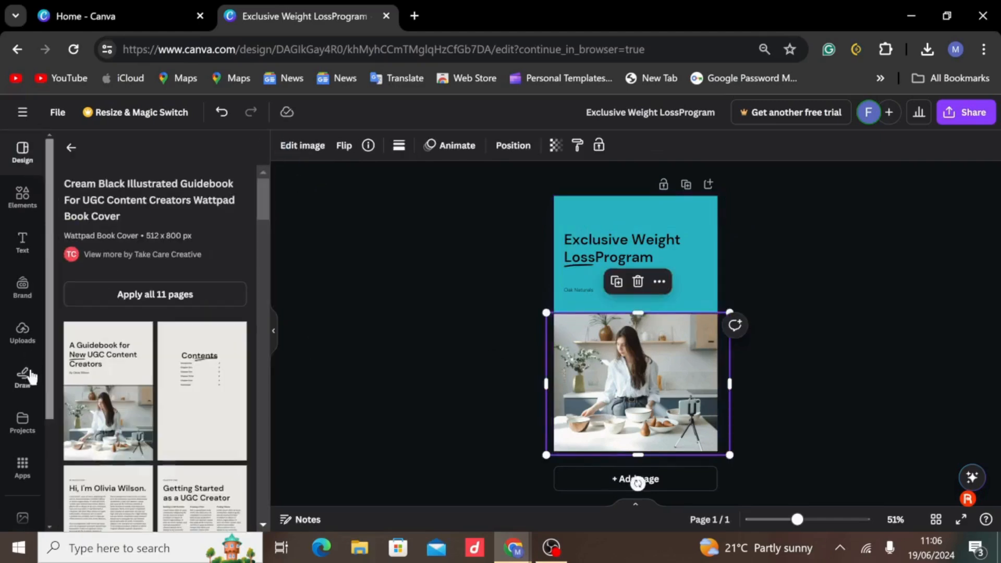
scroll(30, 391, down, 3)
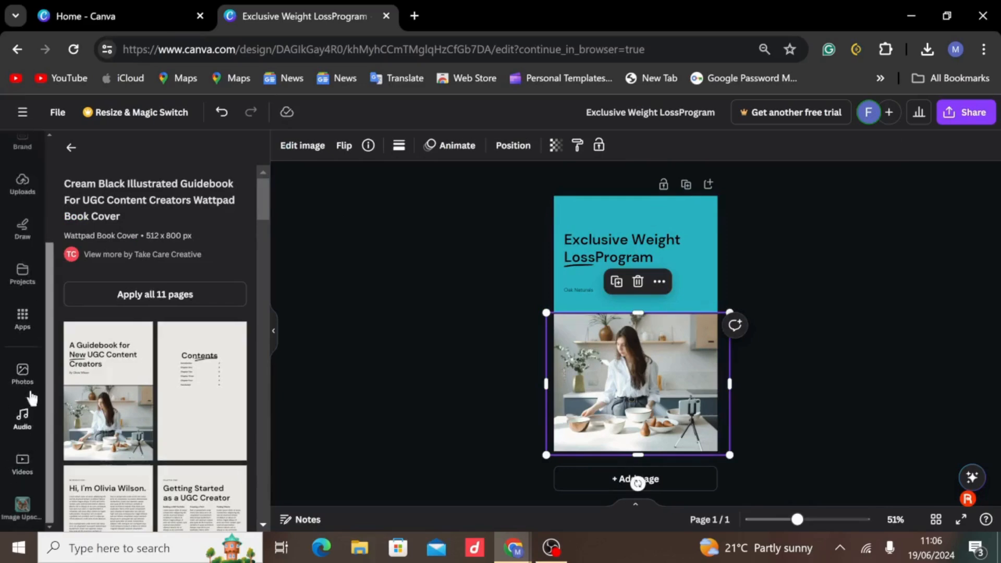
click(23, 373)
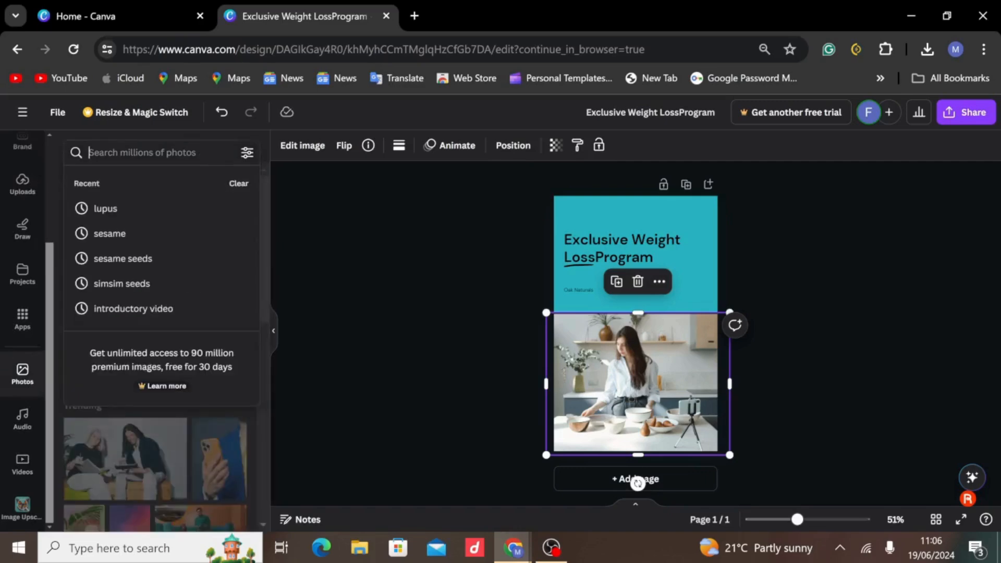
text(we)
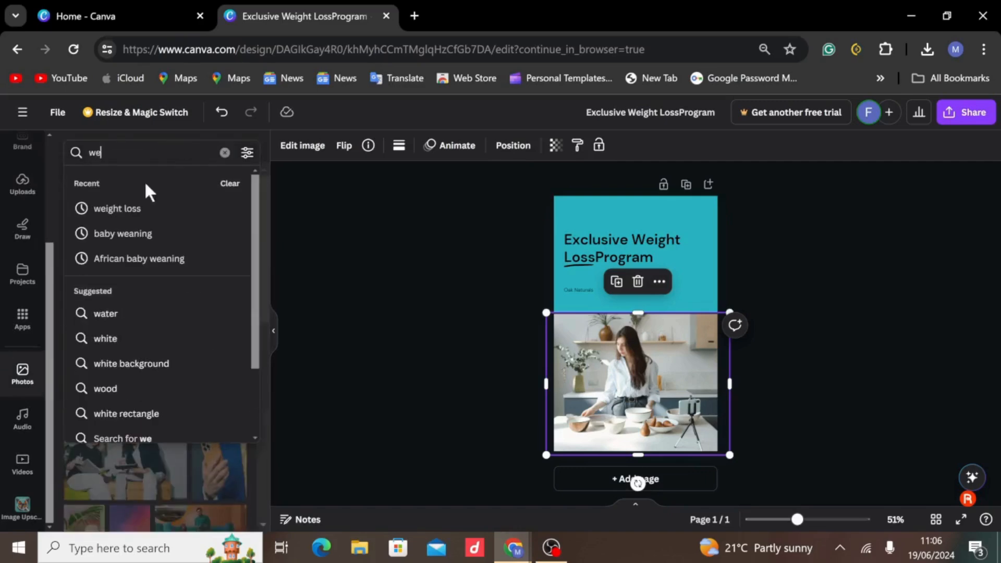
Increase the font size of the "Oak Naturals" line below the cover title.
click(590, 292)
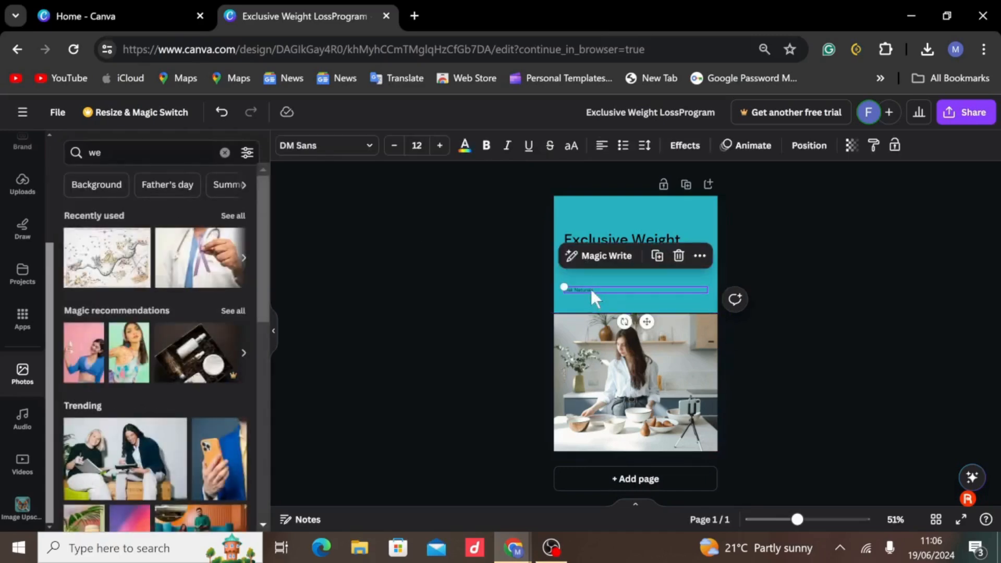
click(441, 145)
click(529, 313)
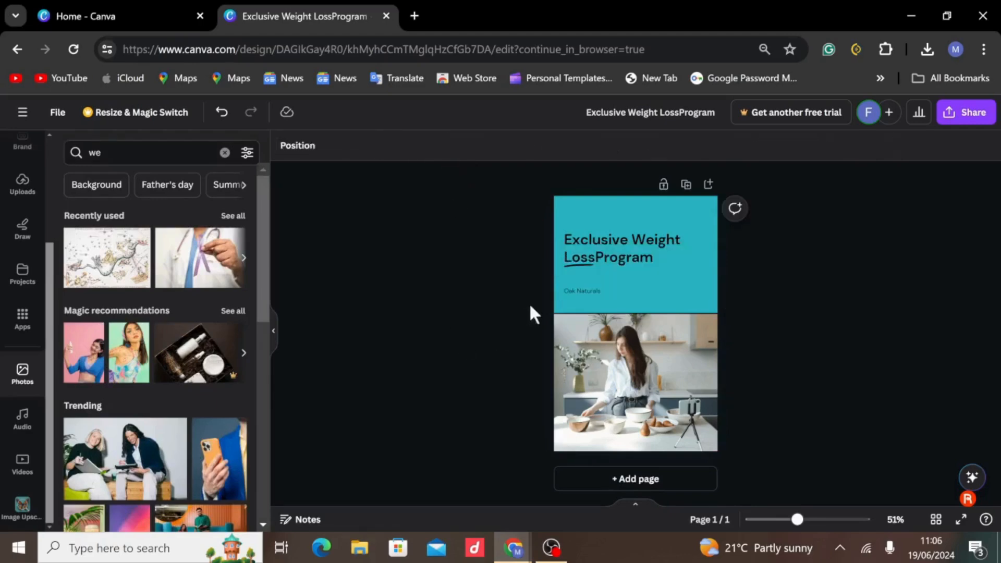
click(571, 292)
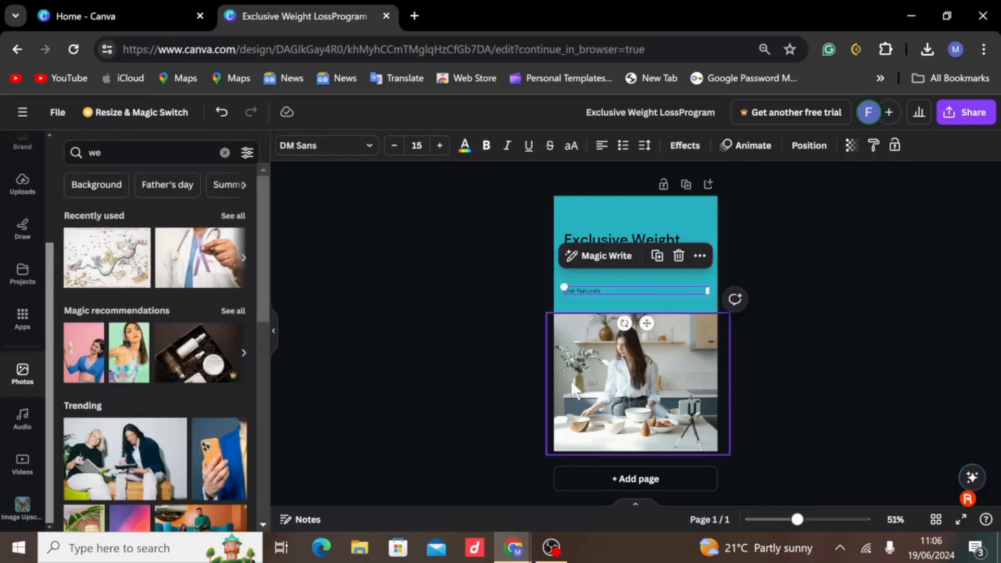
click(439, 145)
click(439, 146)
click(439, 145)
Select the cover's kitchen photo and search the photo library for "weight loss".
click(578, 368)
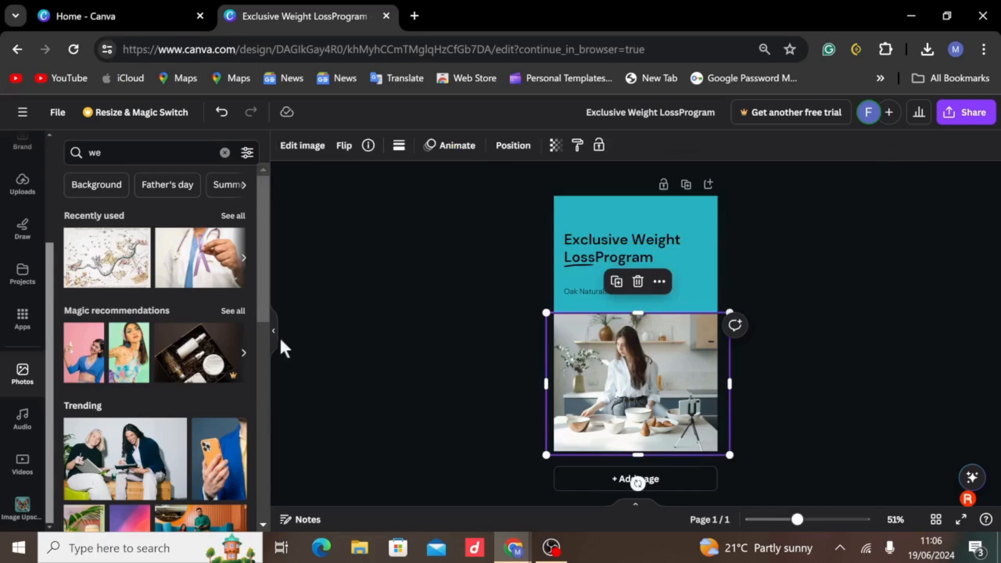
scroll(150, 415, down, 5)
scroll(148, 254, up, 4)
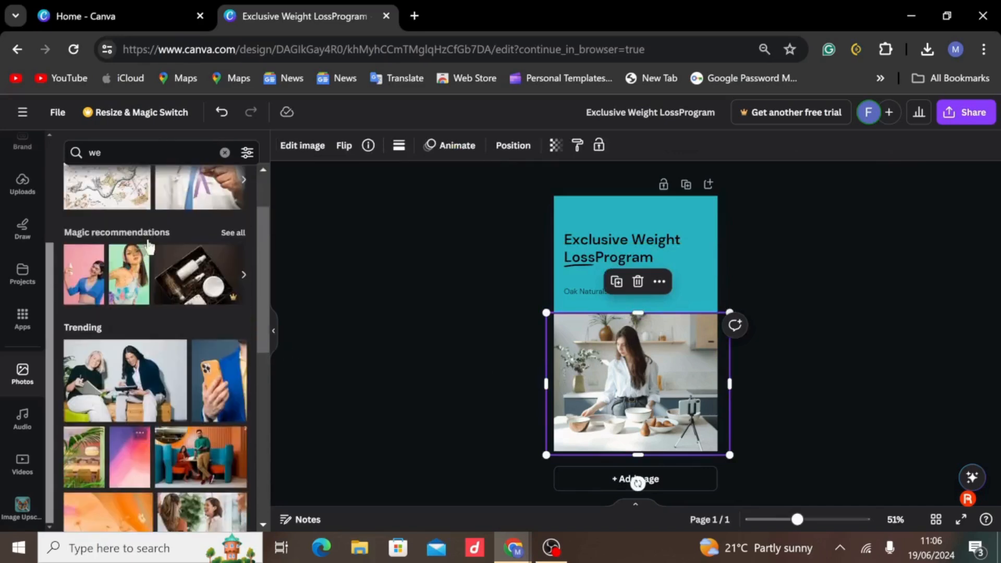
click(151, 152)
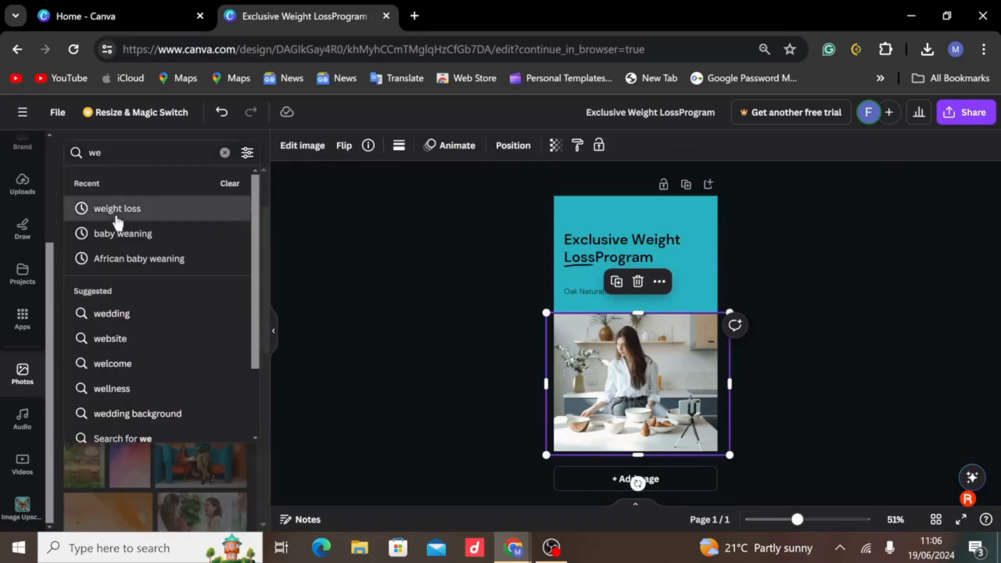
click(117, 218)
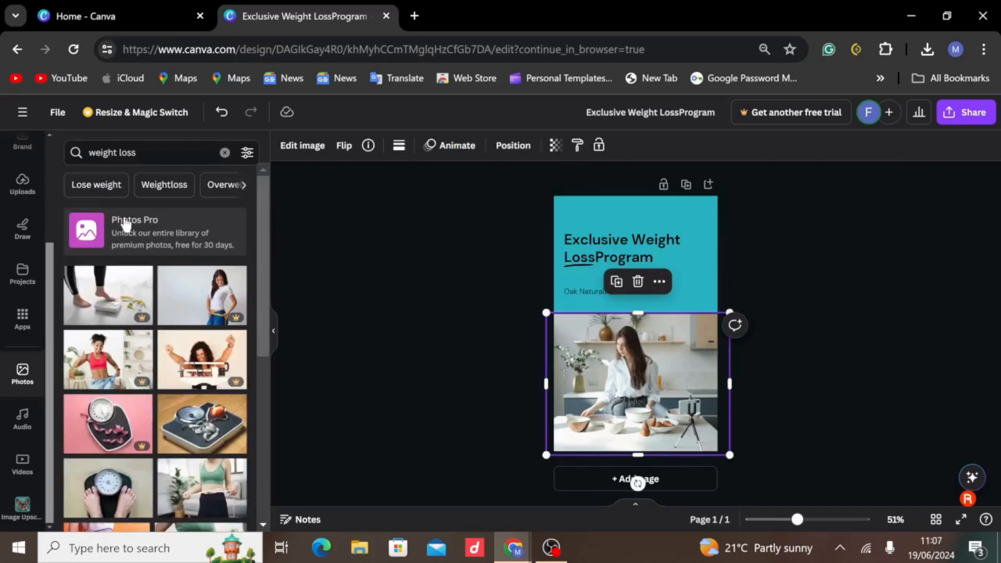
click(138, 152)
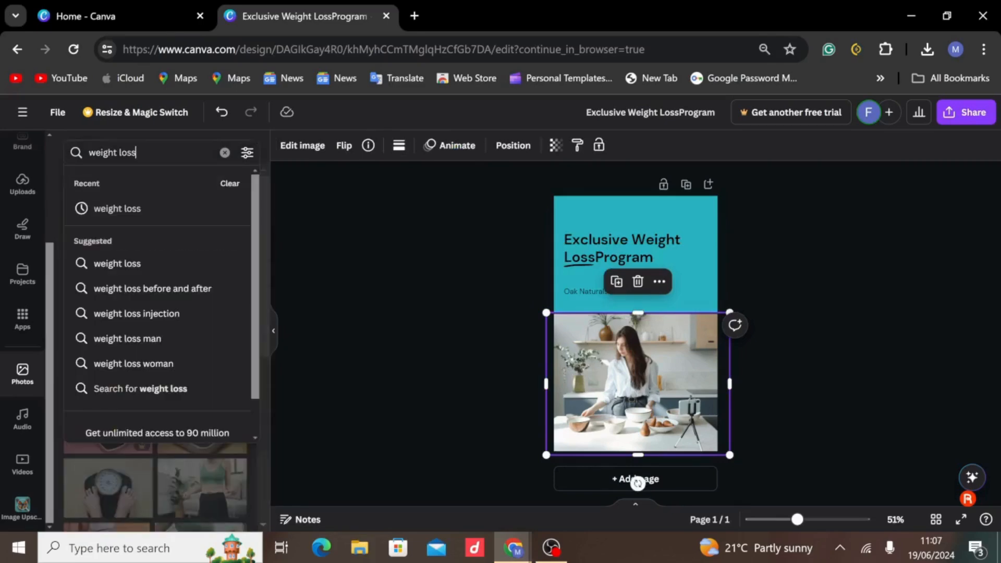
drag(139, 152, 88, 152)
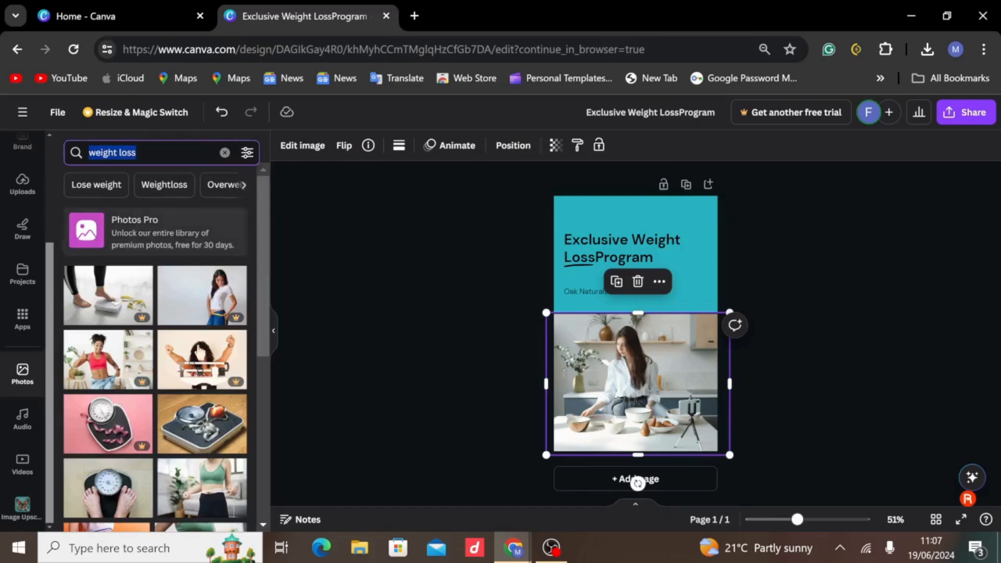
Replace the kitchen photo with the free photo of a black bathroom scale with an apple and measuring tape, undoing the accidental image removal.
drag(211, 419, 574, 348)
key(ctrl+z)
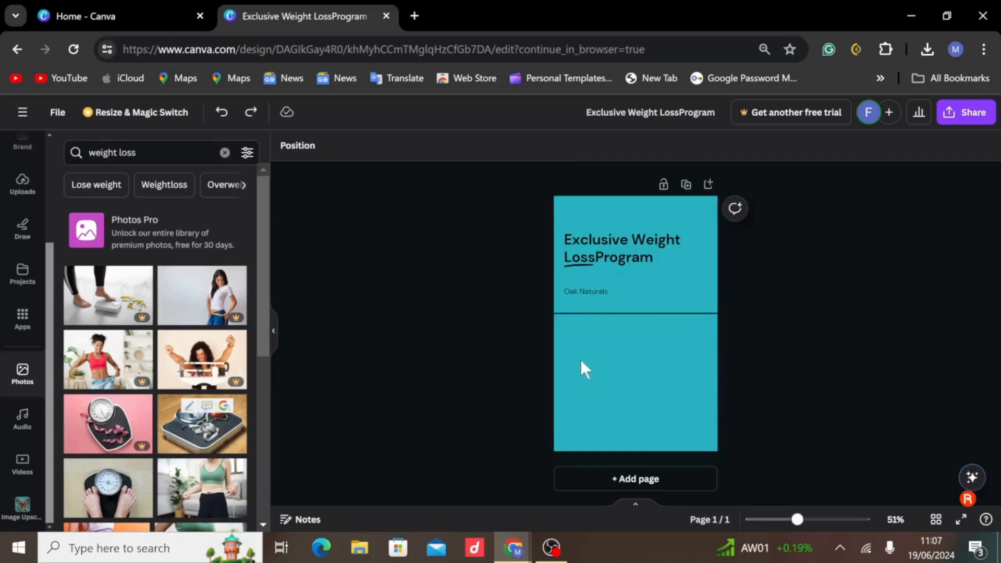
key(ctrl+z)
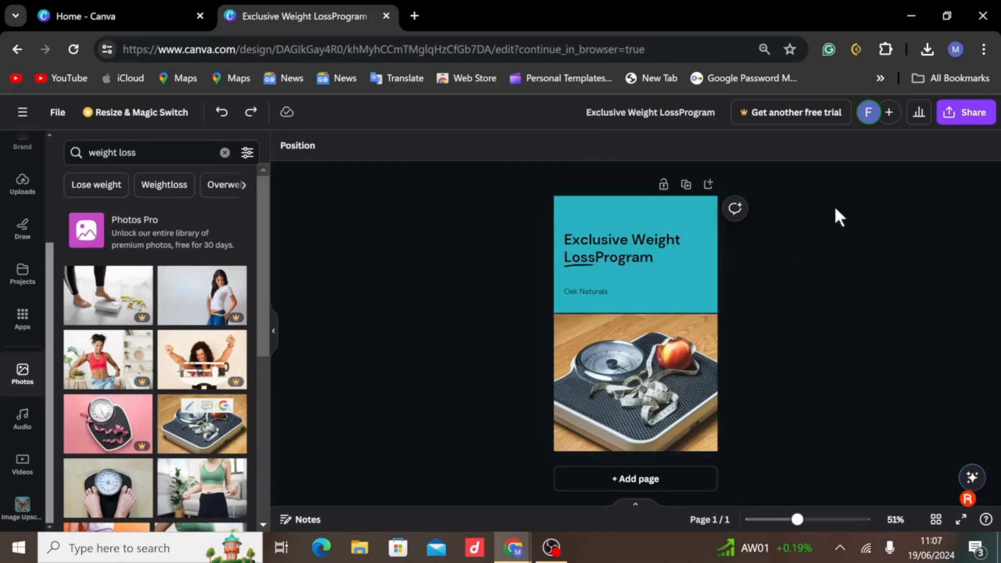
Check the design's title and look through its download and social sharing options.
click(980, 123)
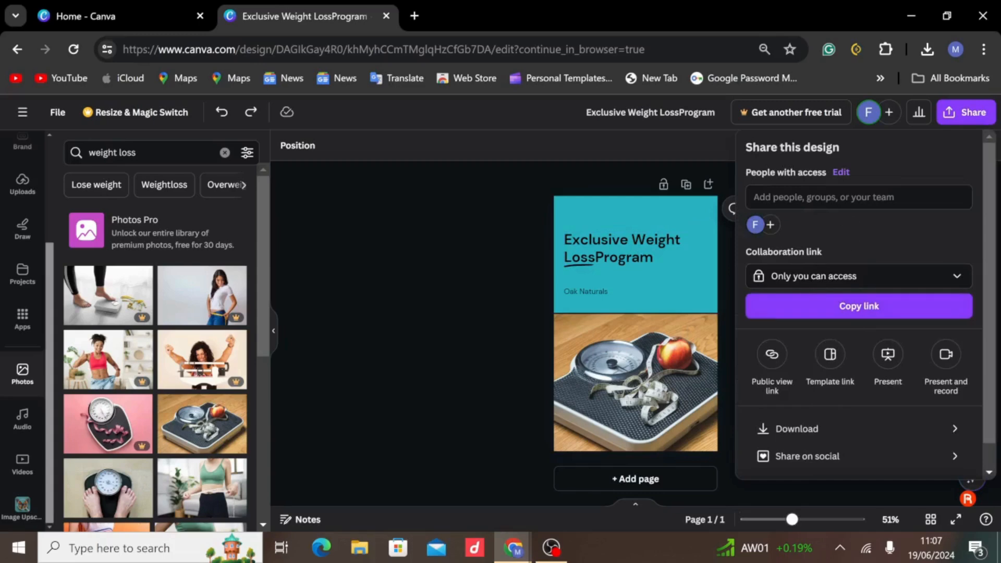
click(677, 111)
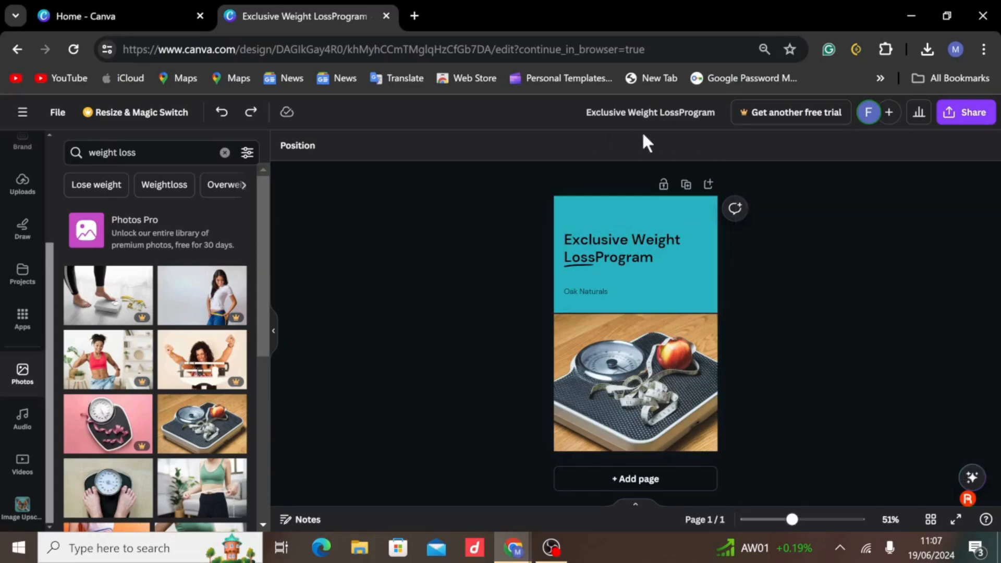
drag(587, 113, 716, 113)
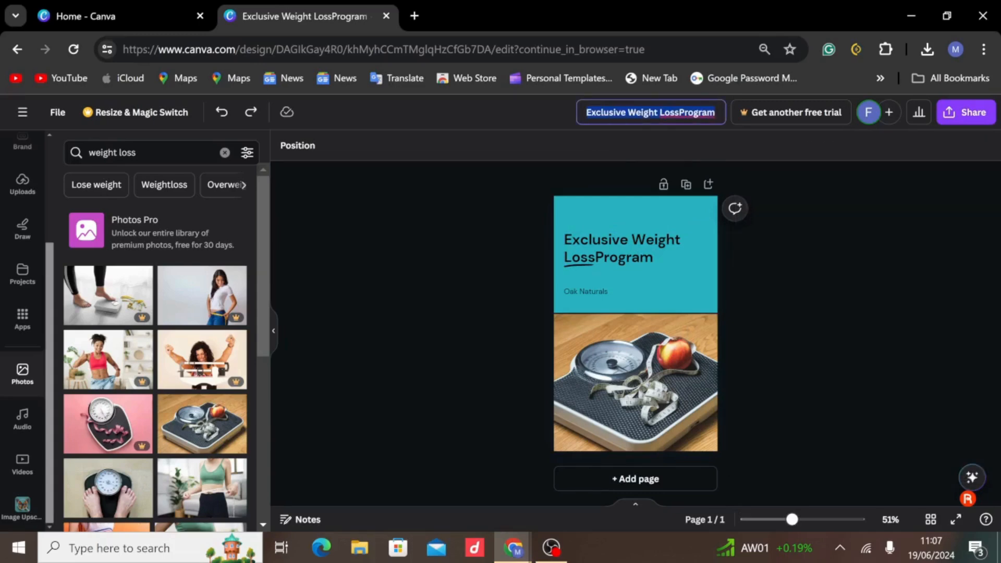
click(948, 113)
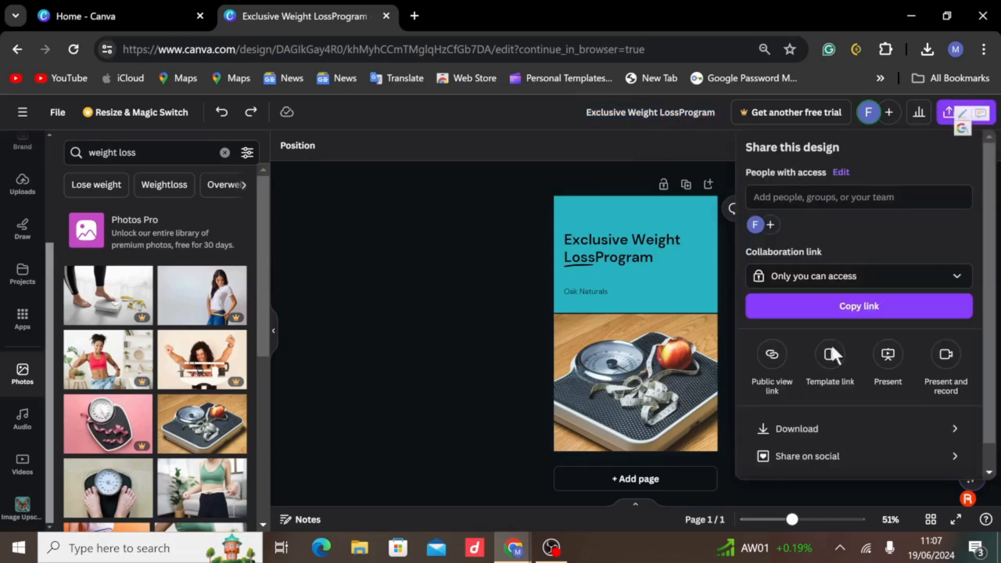
click(807, 441)
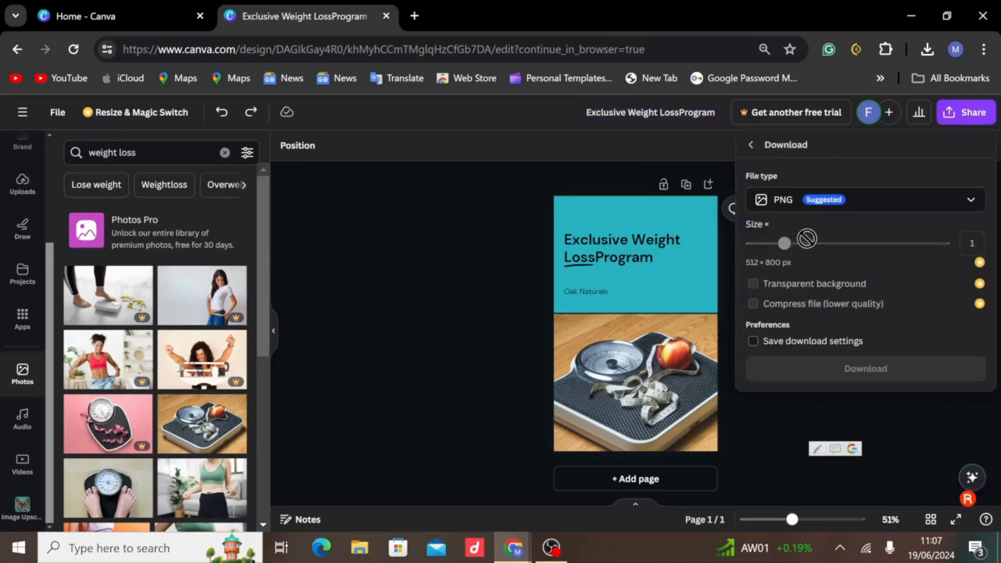
click(879, 197)
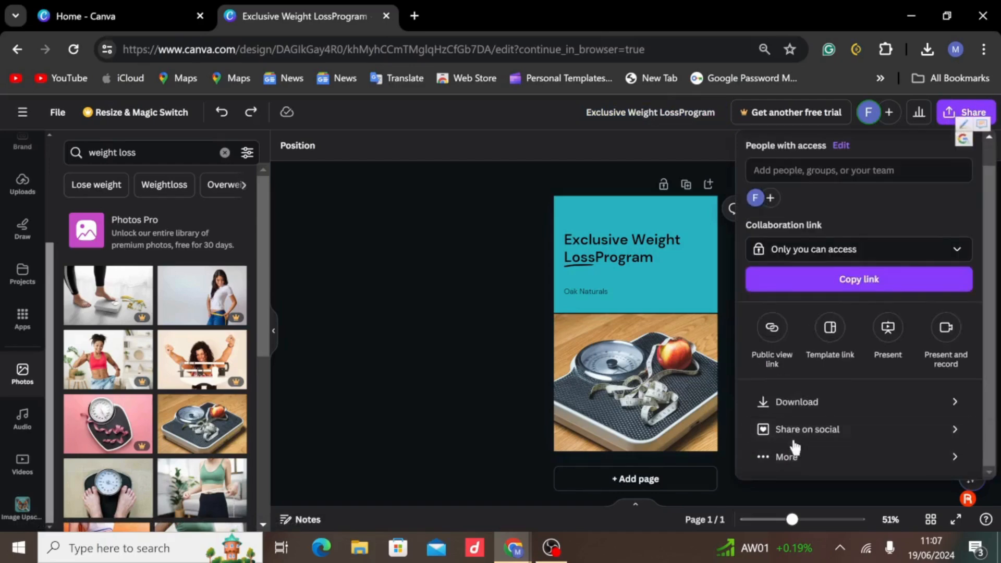
click(796, 440)
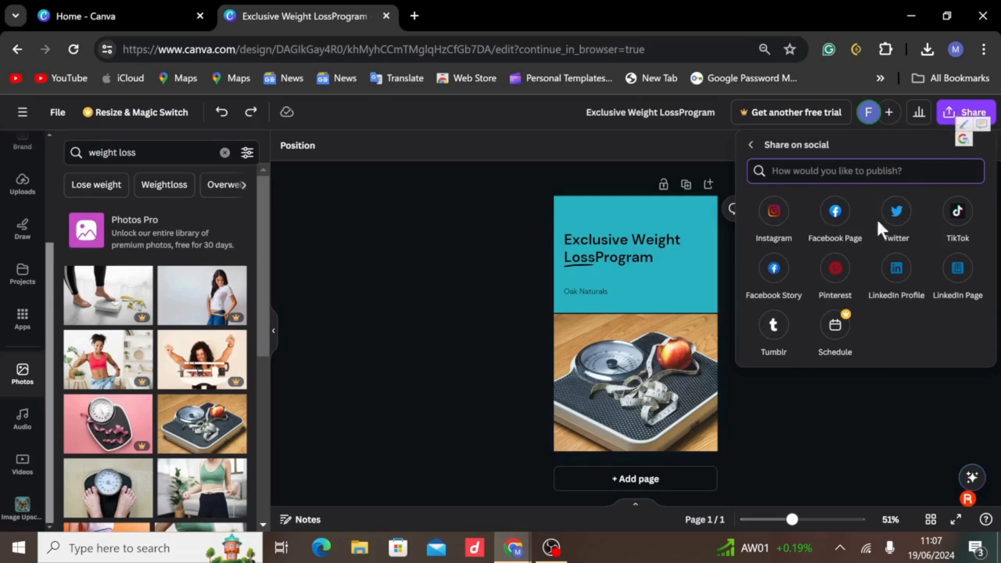
click(964, 114)
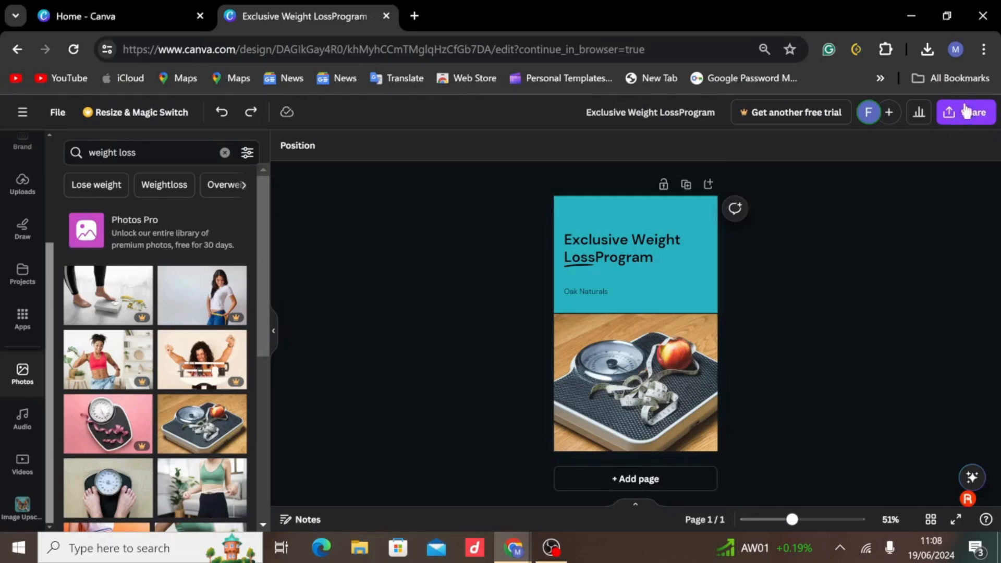
Download the finished cover with PDF Print as the file type.
click(950, 112)
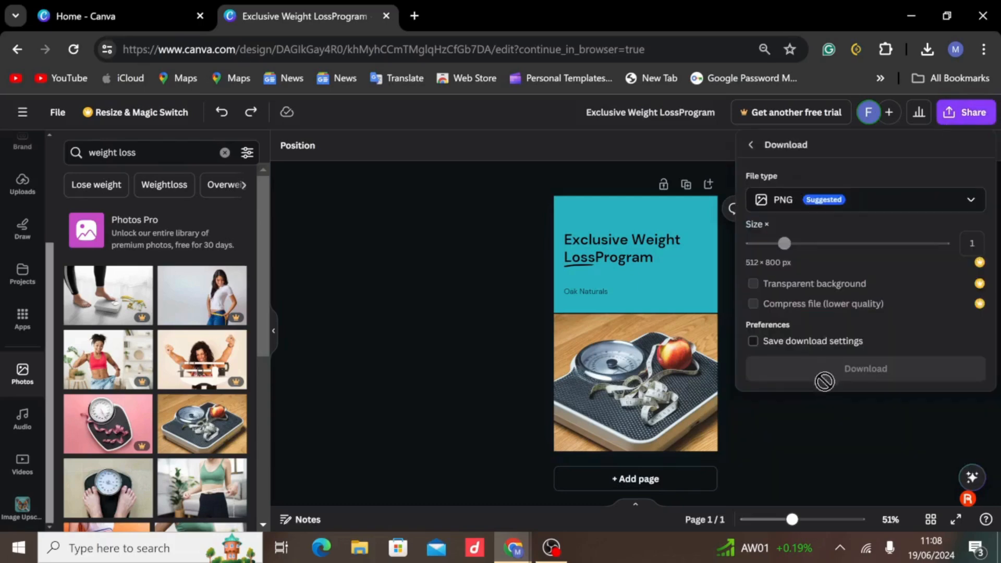
click(908, 206)
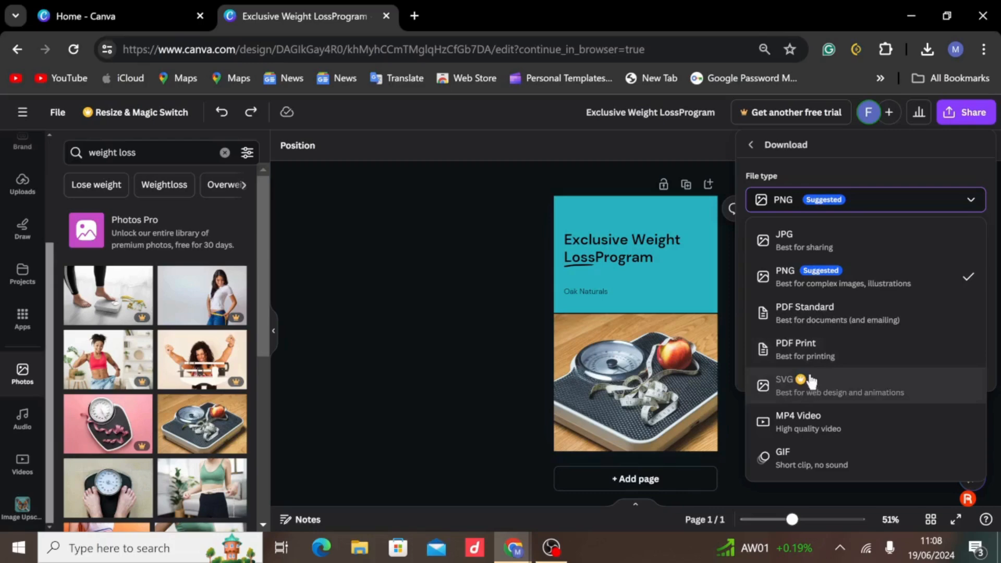
click(809, 350)
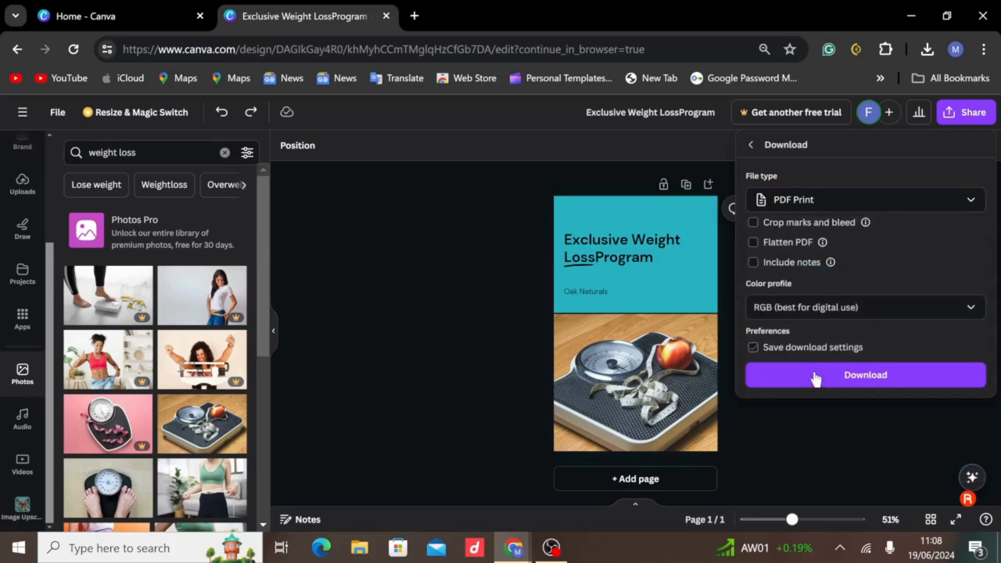
click(817, 379)
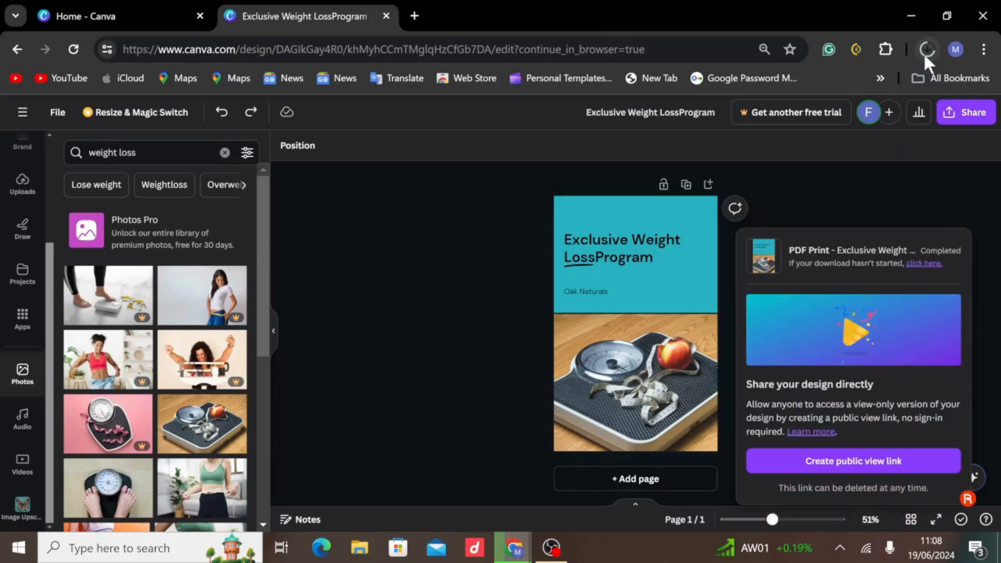
Open the downloaded cover PDF from the browser's recent downloads and inspect the whole page at different magnifications.
click(924, 53)
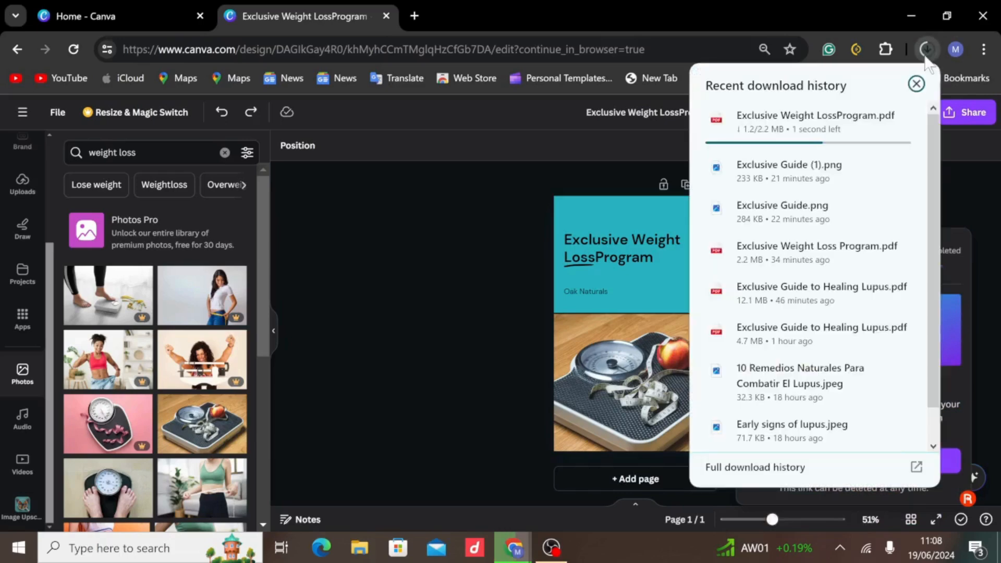
click(825, 126)
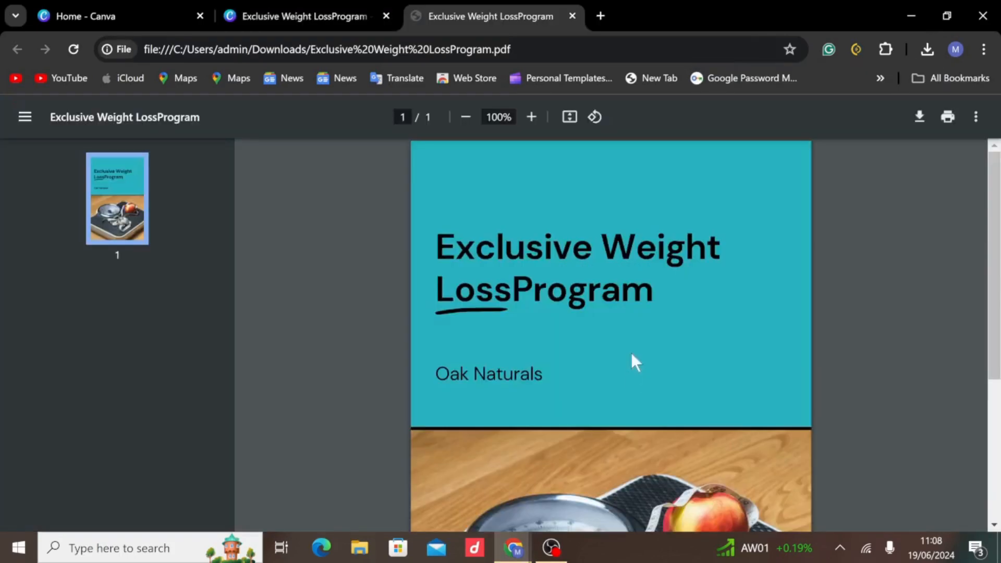
scroll(626, 360, down, 3)
scroll(625, 358, up, 3)
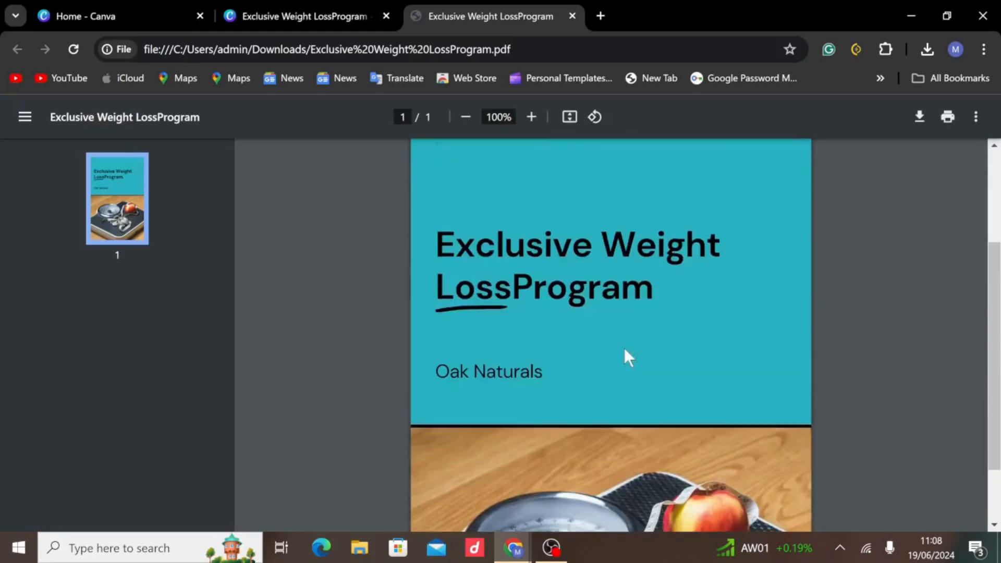
scroll(624, 349, down, 3)
ctrl+scroll(624, 344, down, 3)
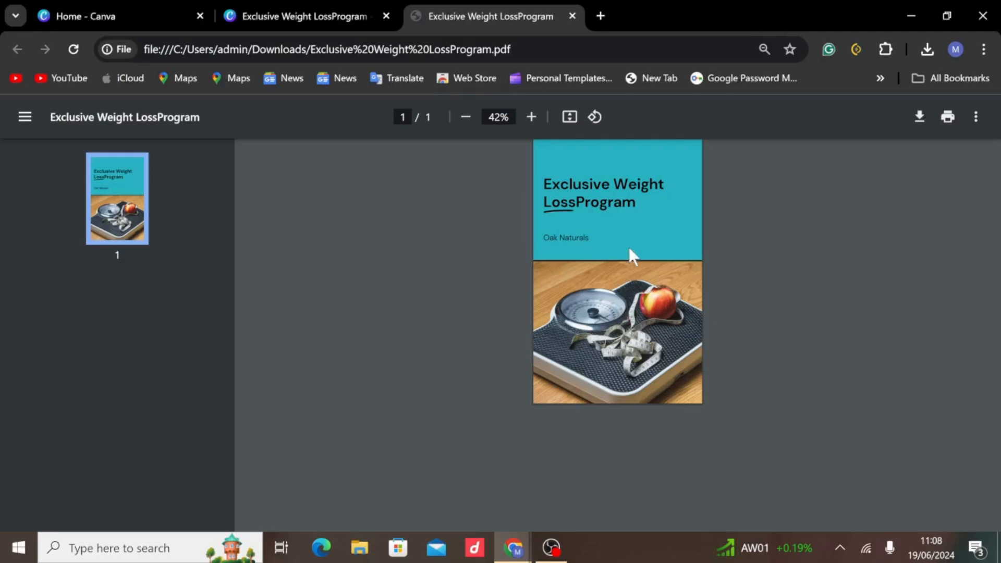
ctrl+scroll(629, 246, up, 4)
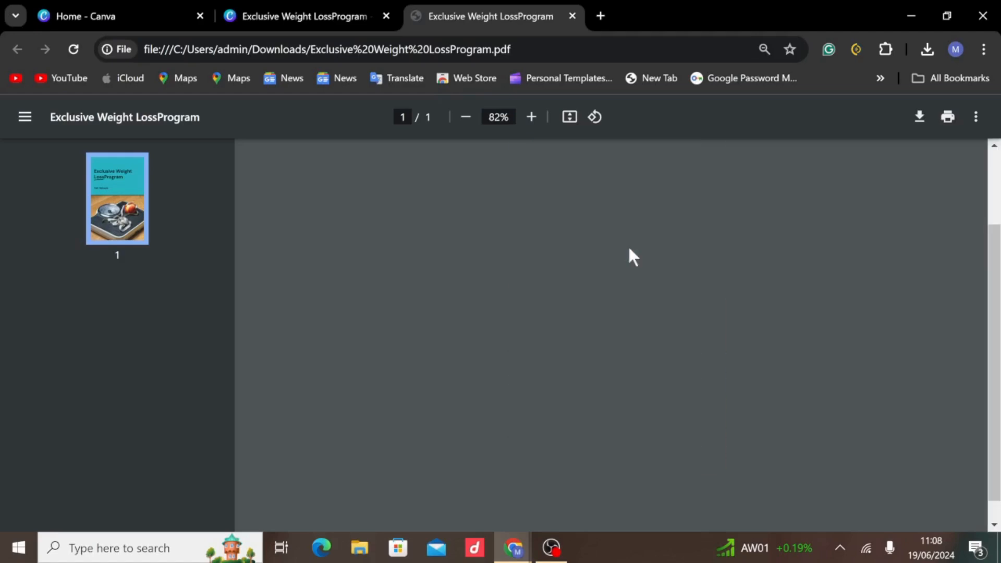
scroll(642, 217, down, 2)
scroll(641, 217, up, 3)
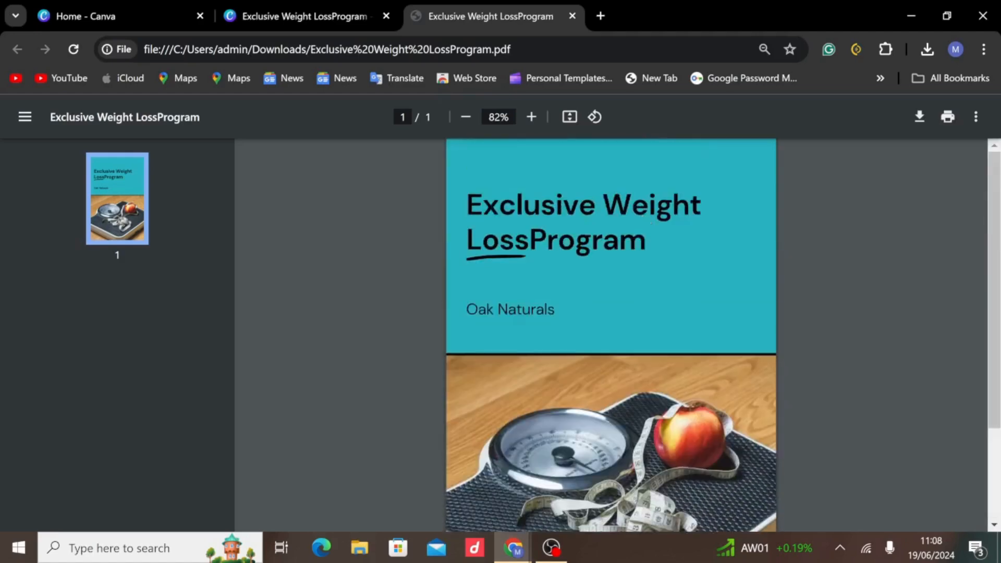